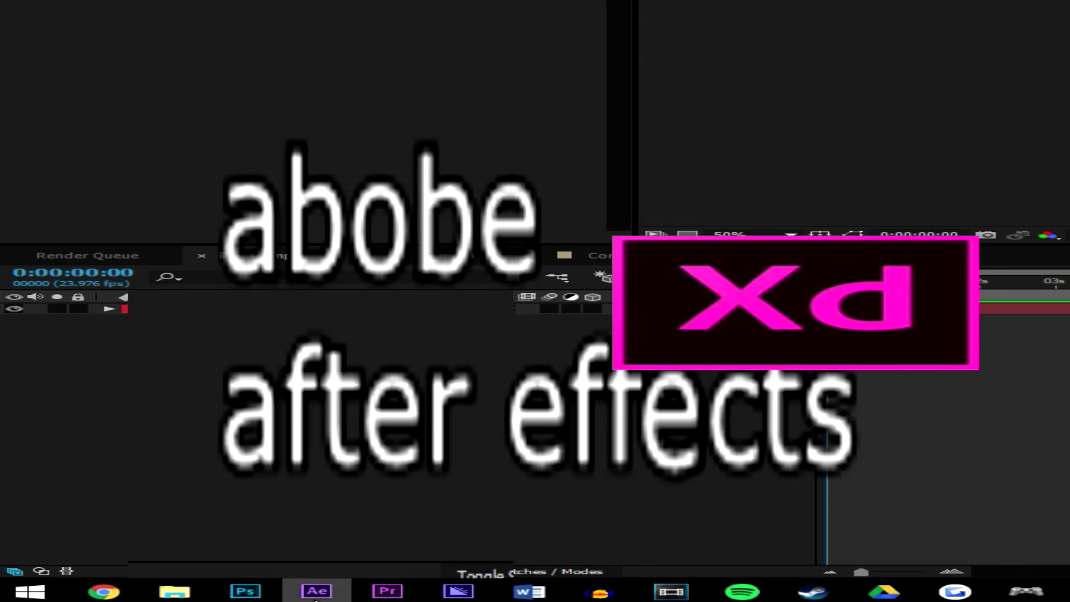
right_click(93, 593)
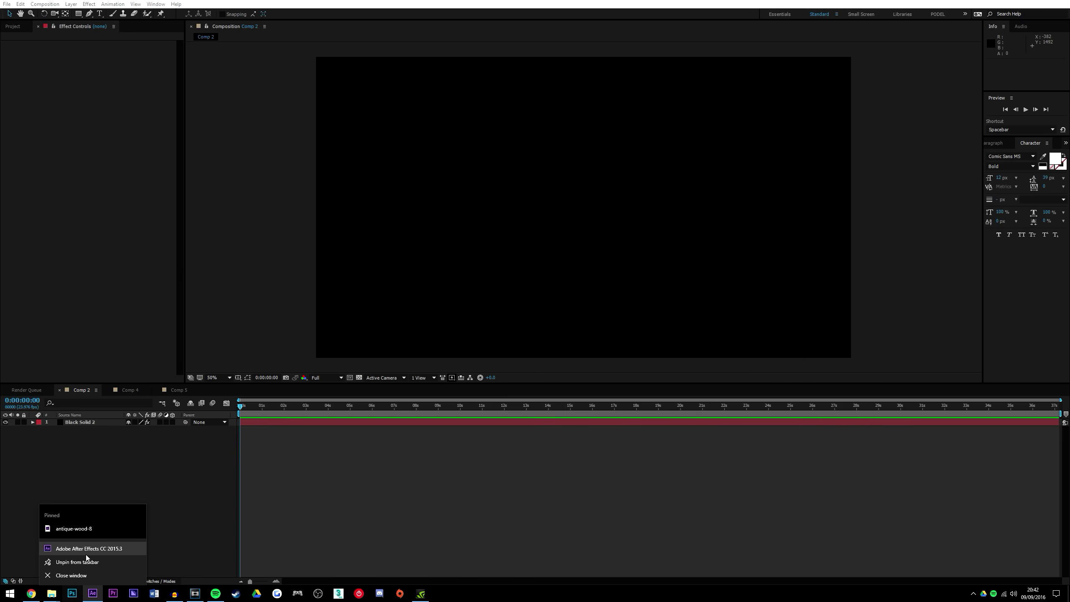
click(89, 115)
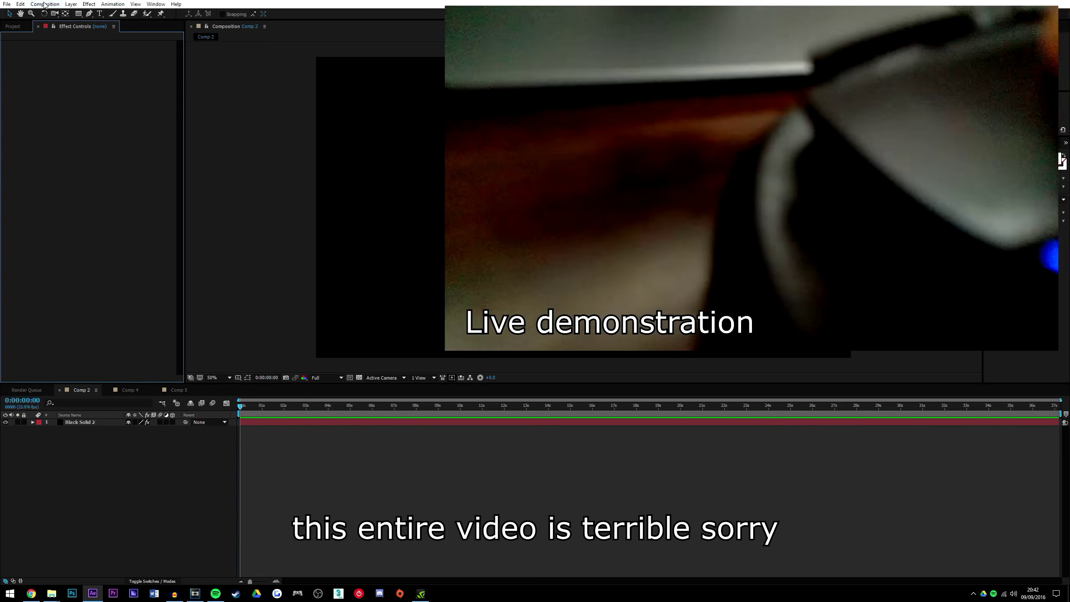
Step: Start a new composition so that its settings can be edited
click(44, 4)
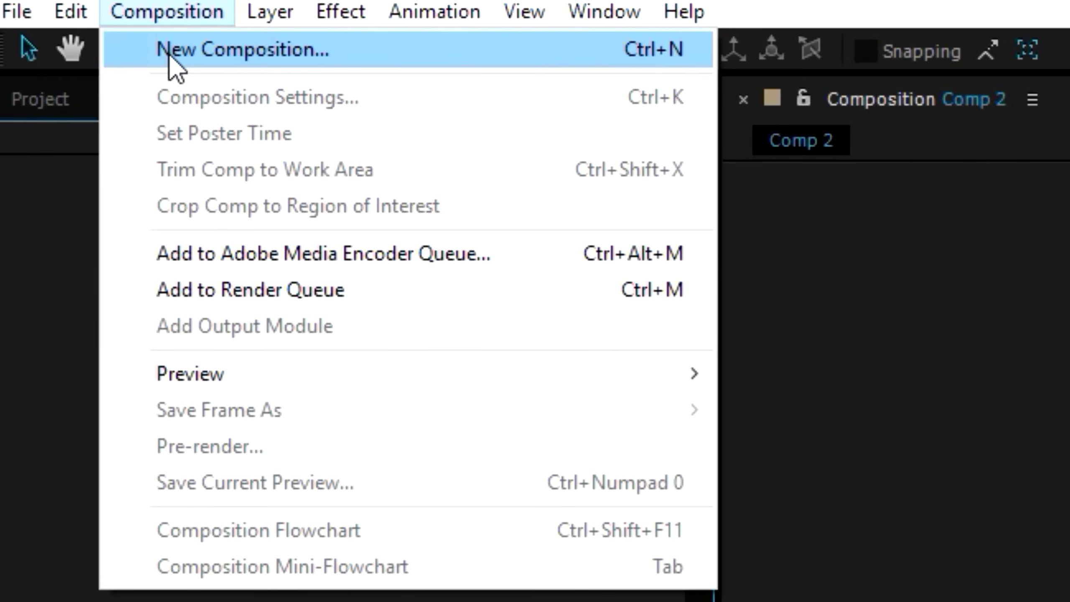
click(47, 13)
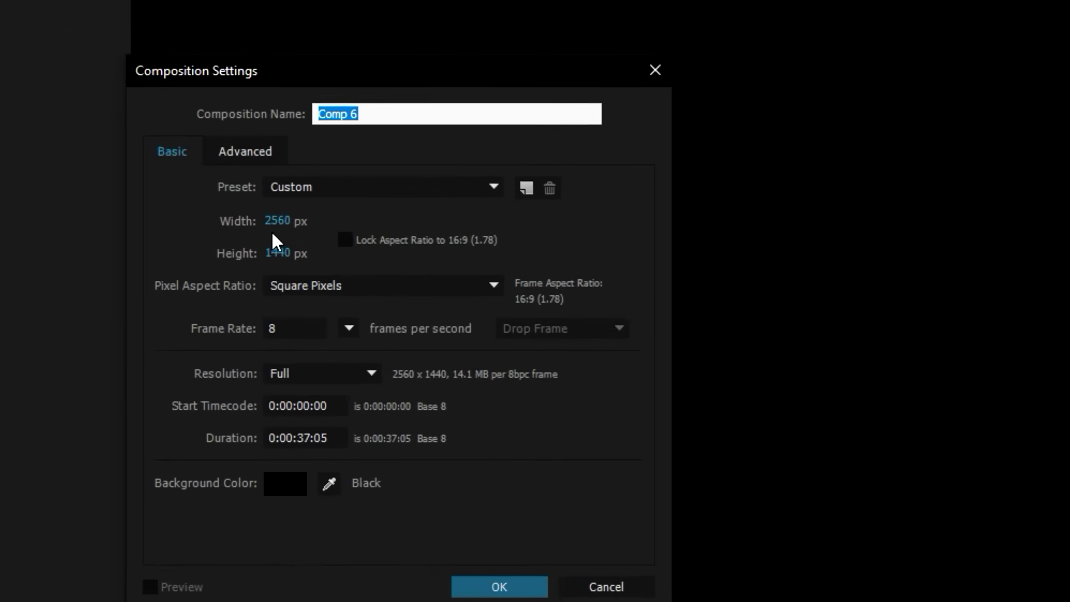
Step: Try a tiny size for the new composition, with a width of 4 px and a height of 1 px
click(372, 179)
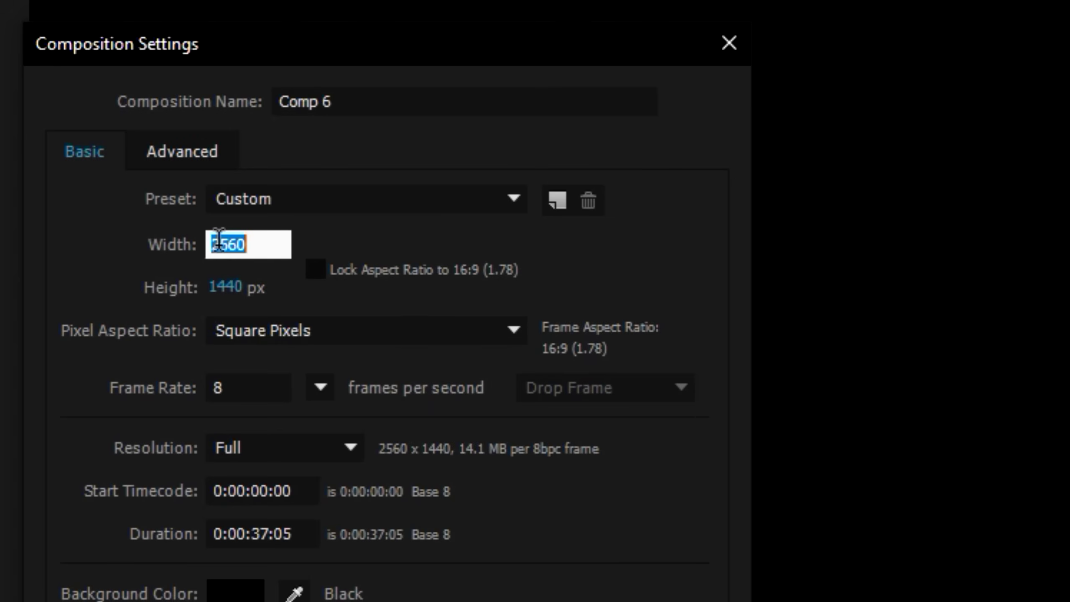
text(1)
key(BackSpace)
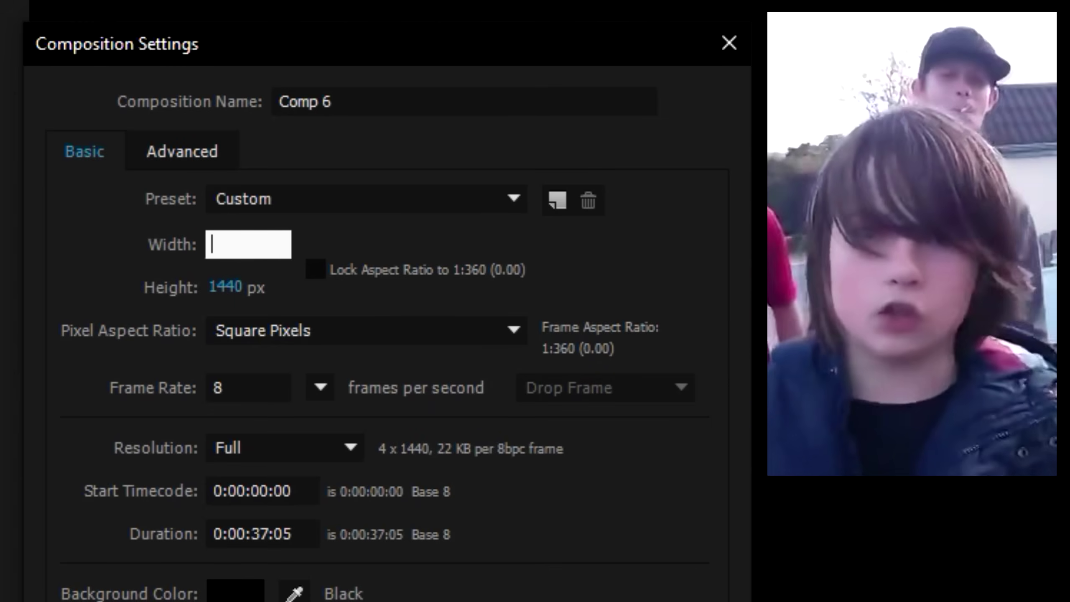
text(4)
key(Tab)
text(1)
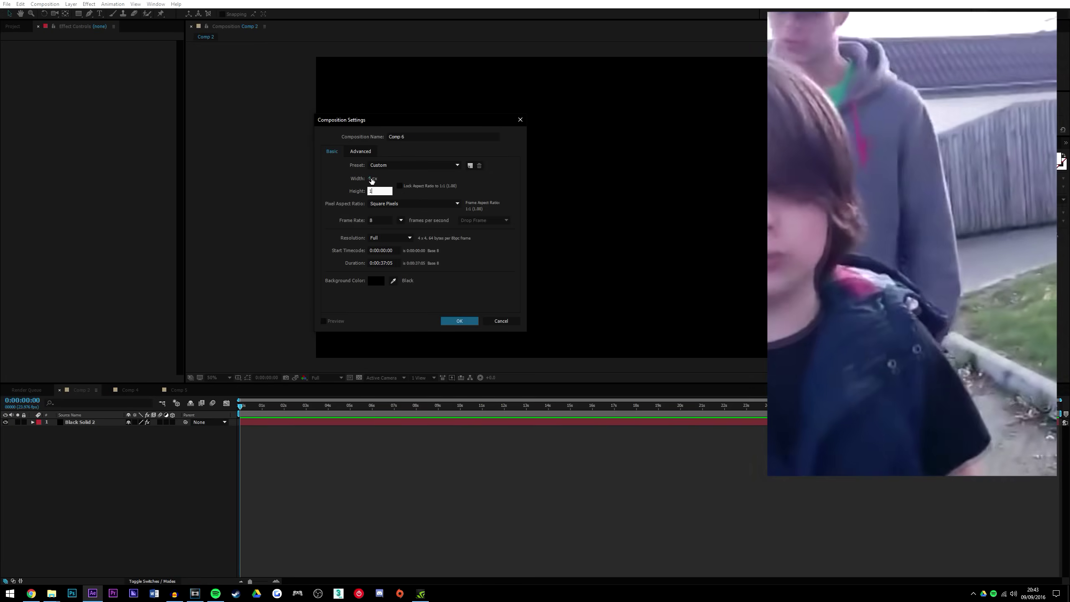
key(BackSpace)
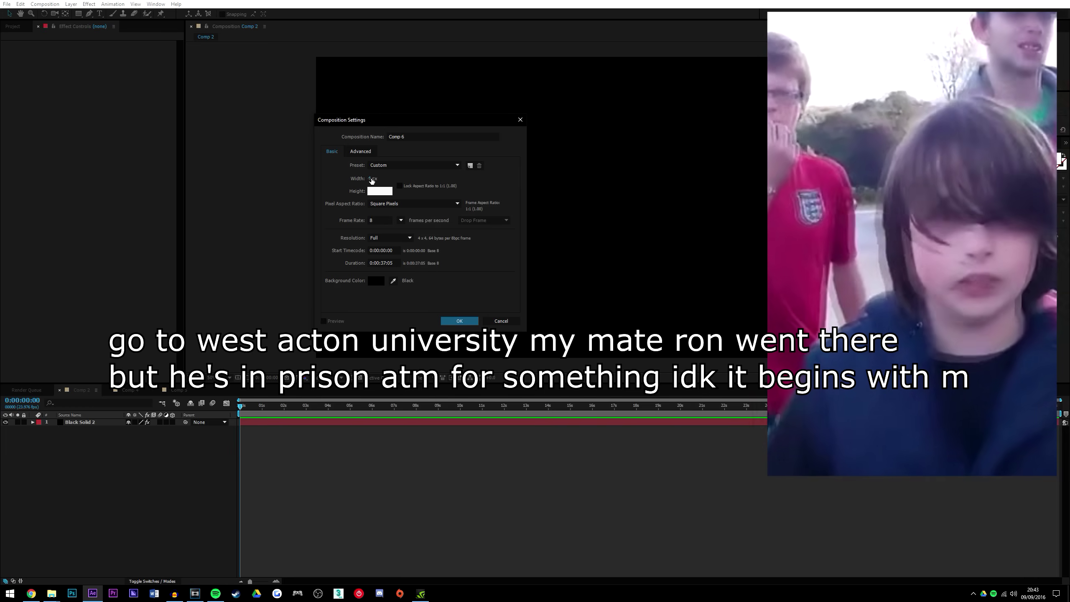
text(1)
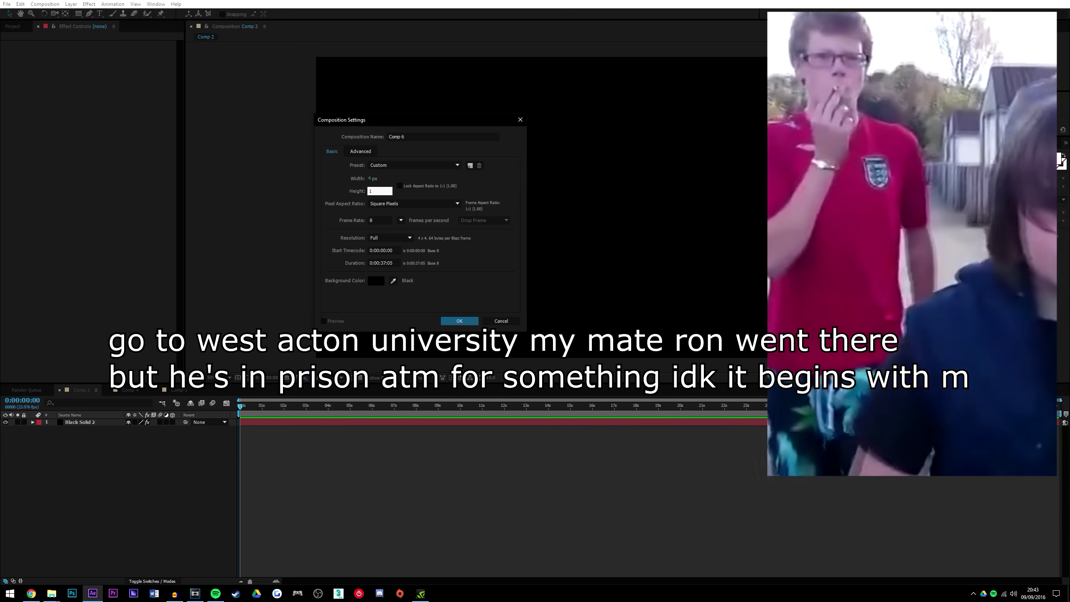
Step: Create the composition with a width of 2650 px, a height of 1440 px and a frame rate of 8 fps
click(371, 178)
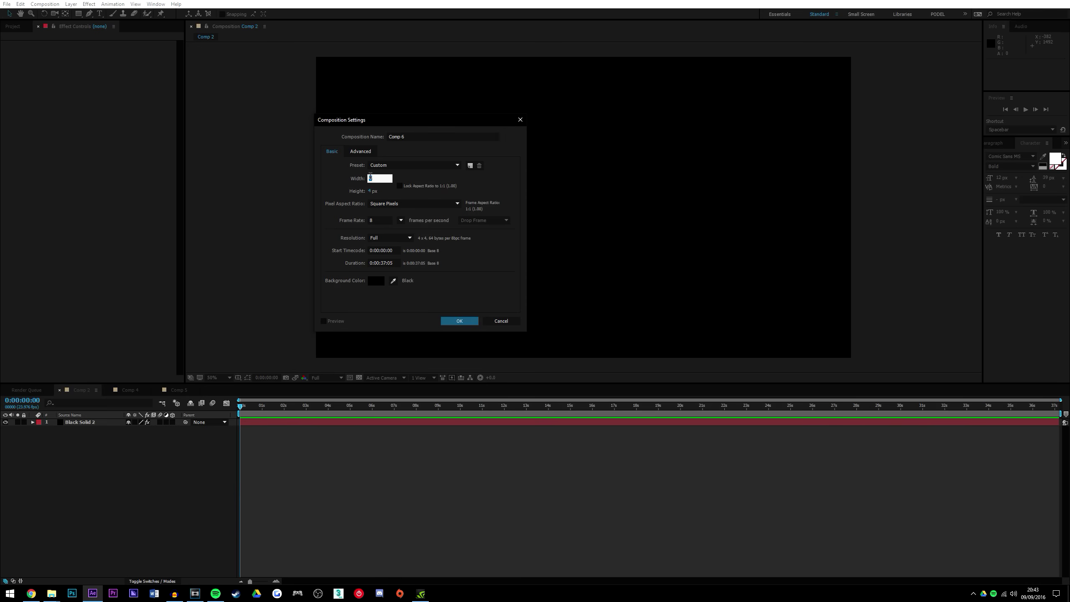
text(2650)
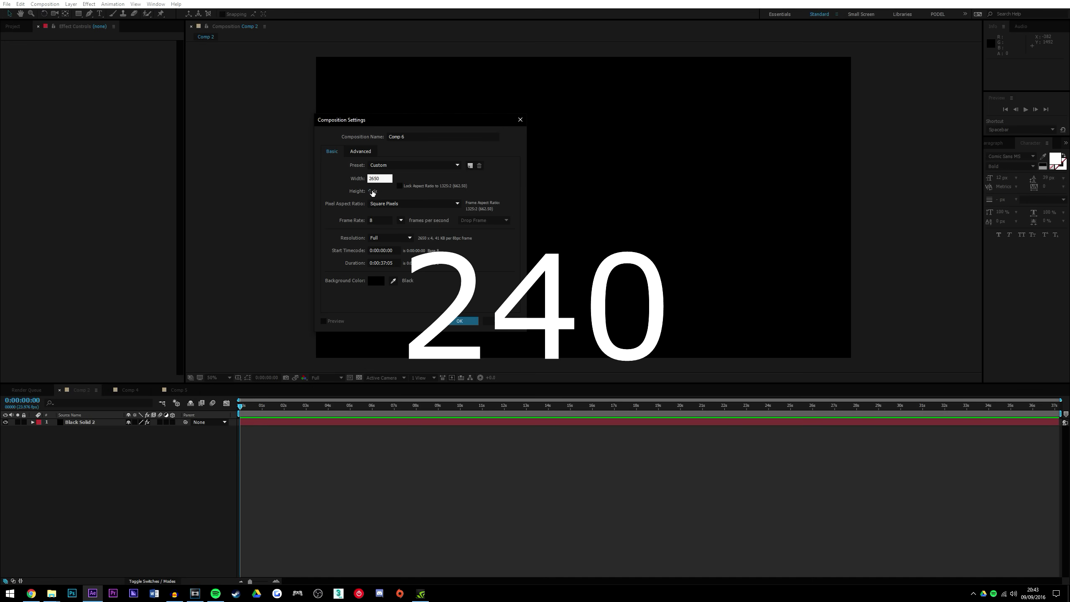
click(431, 480)
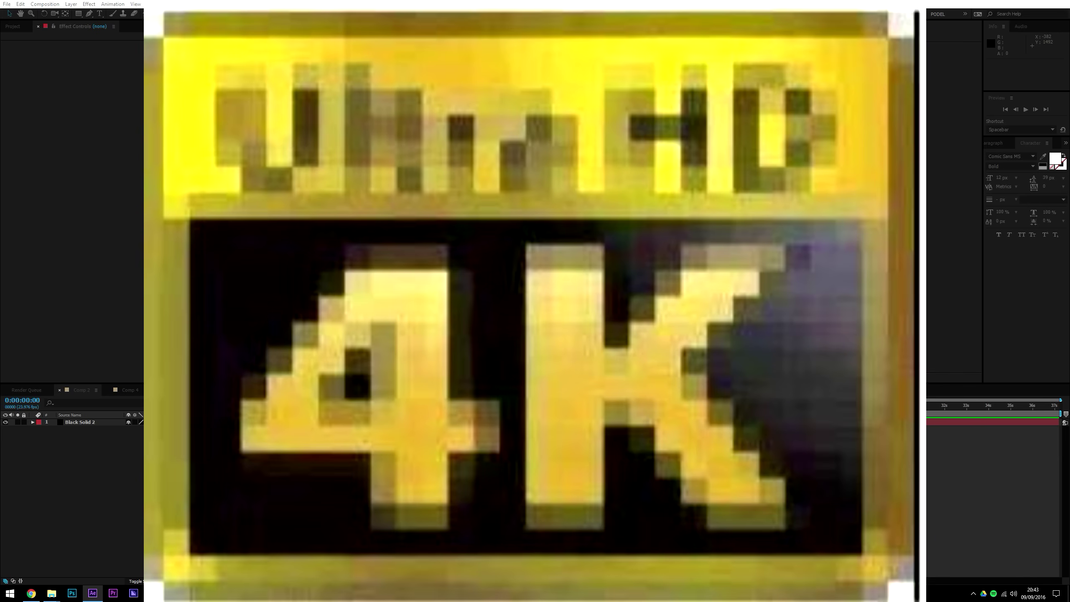
click(401, 221)
click(413, 316)
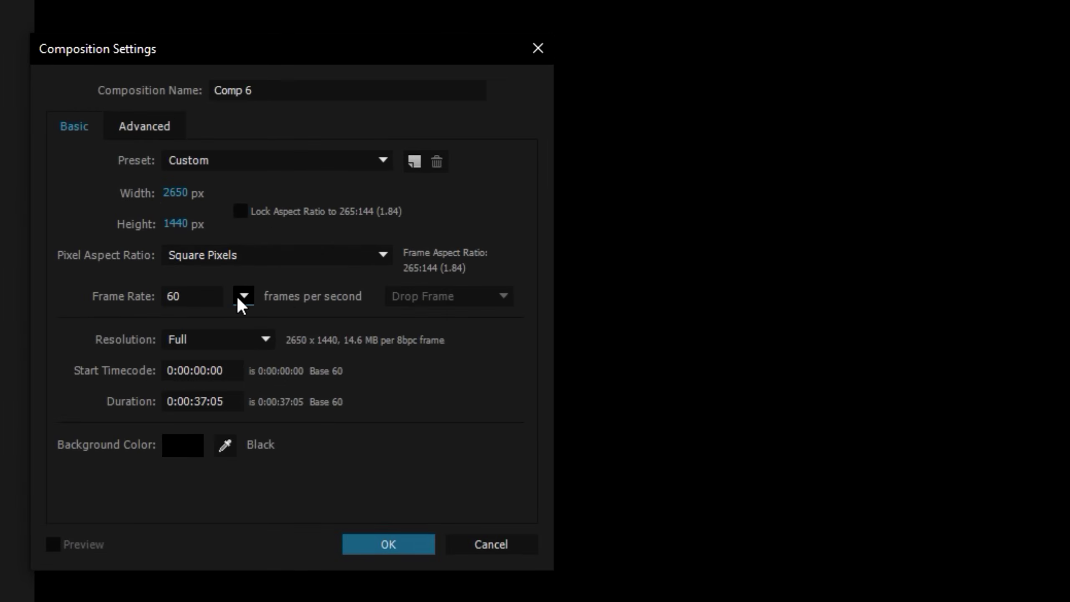
click(400, 220)
click(272, 320)
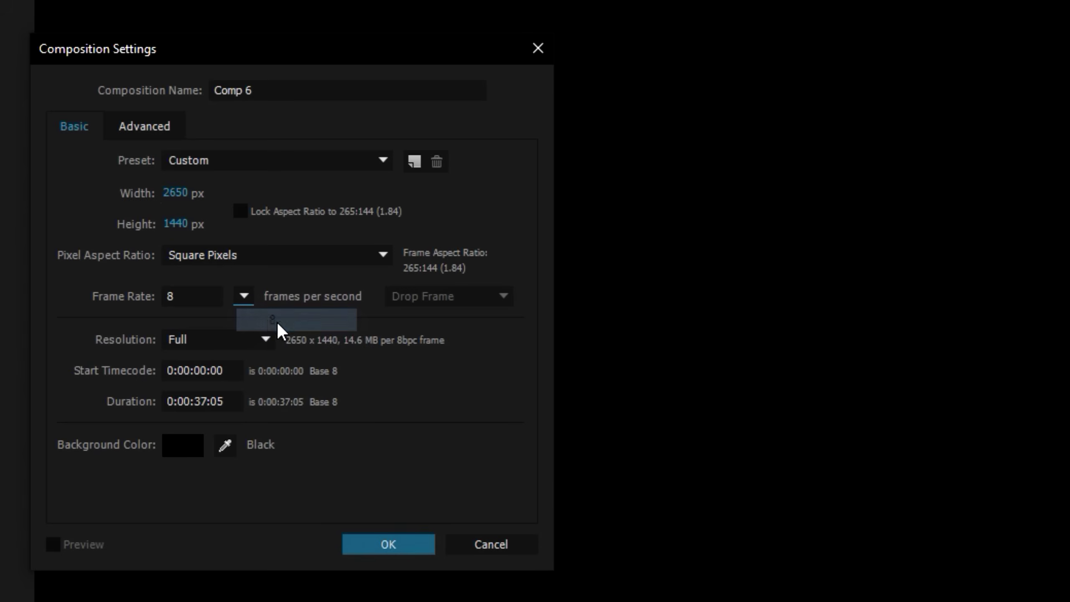
click(376, 542)
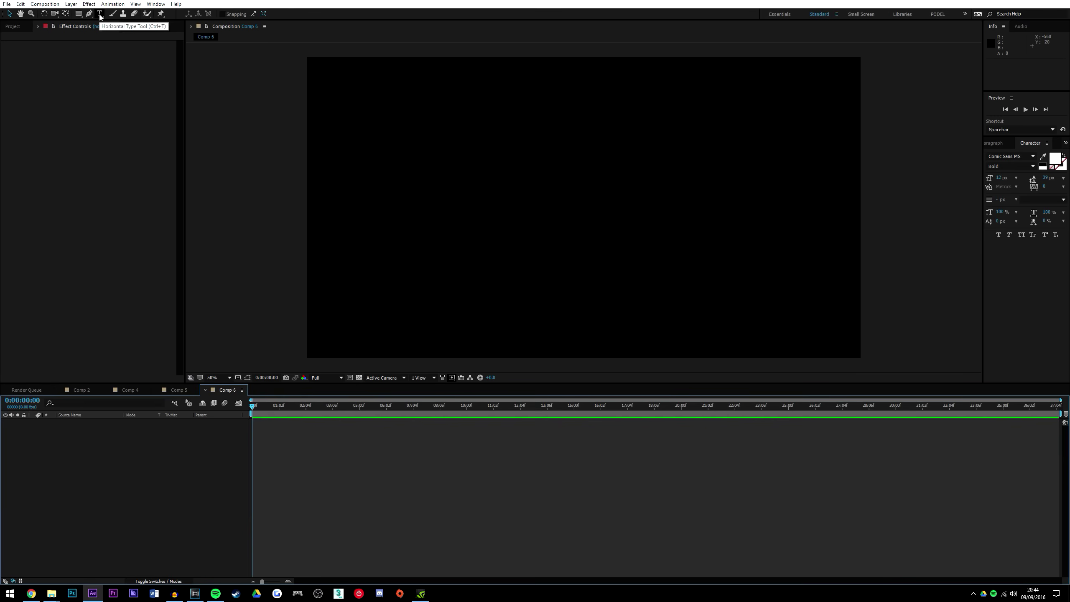
Step: Add a text box reading "blazinxskjrubs presemjtys" across the middle of the composition and set its font size to 180 px
click(415, 168)
drag(410, 137, 801, 321)
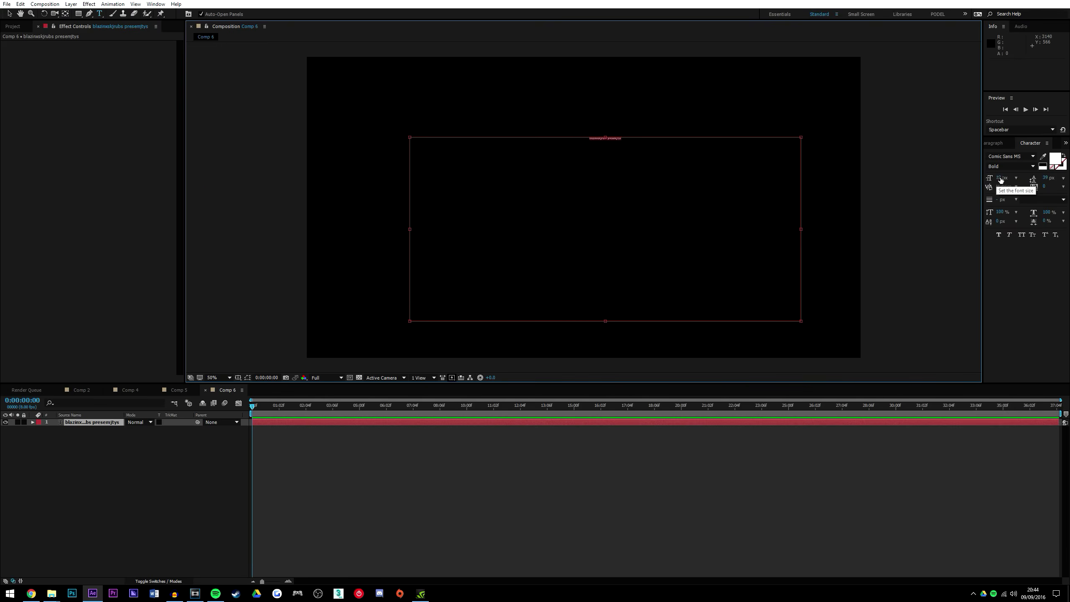
click(999, 178)
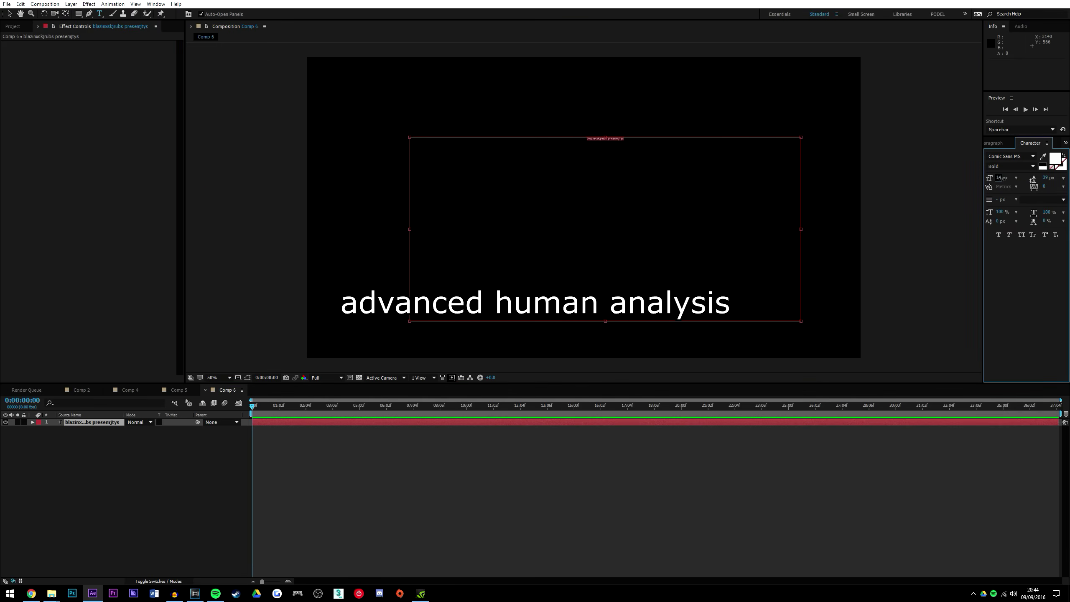
text(180)
key(Return)
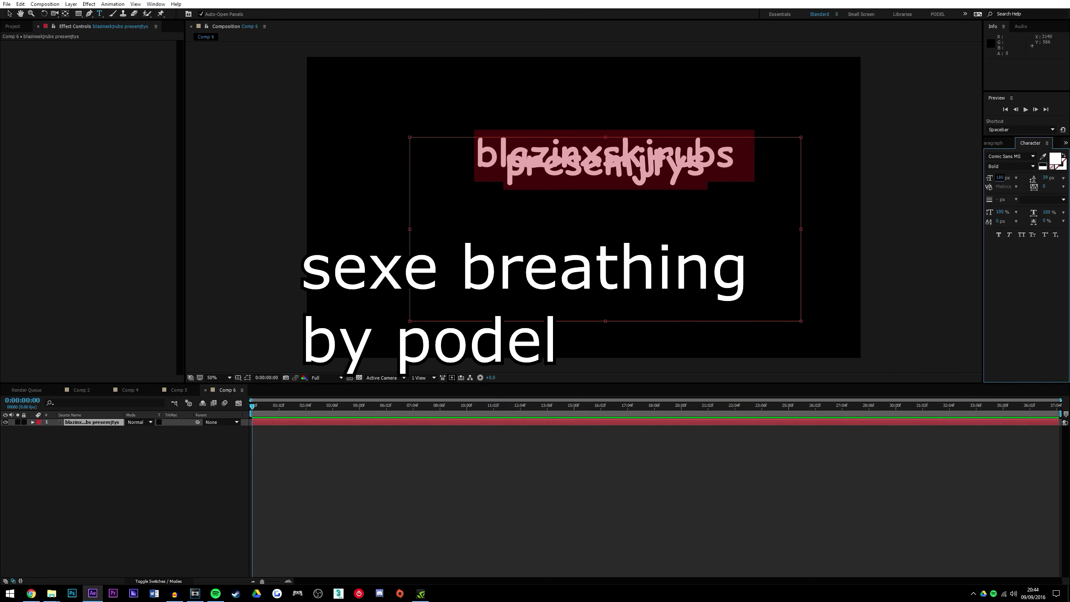
Step: Finish text editing and move the text layer down and to the left, to about 1300, 1062
click(918, 201)
click(9, 13)
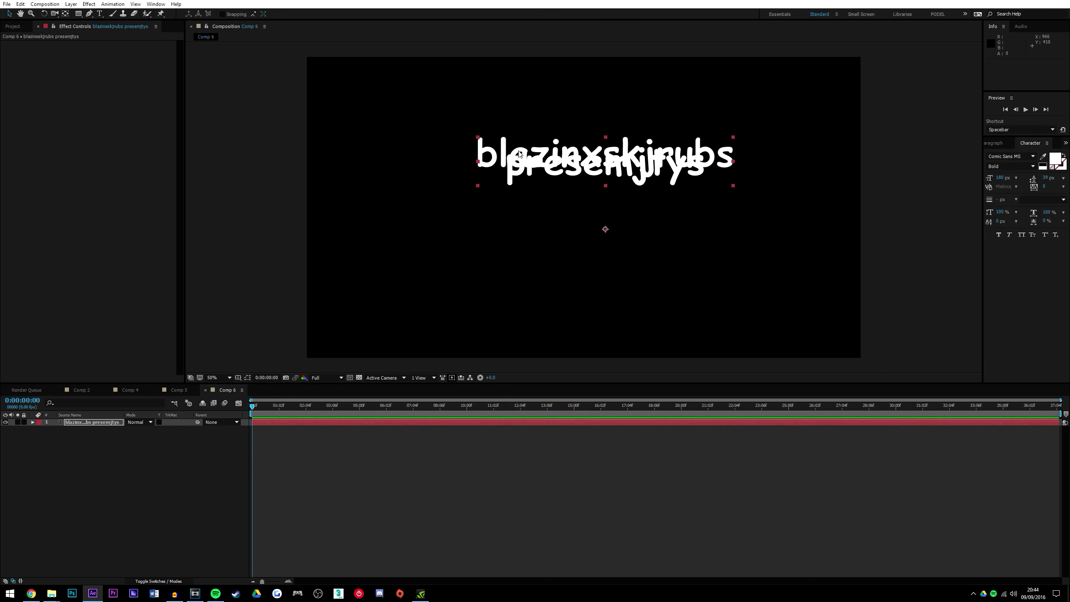
drag(551, 161, 506, 206)
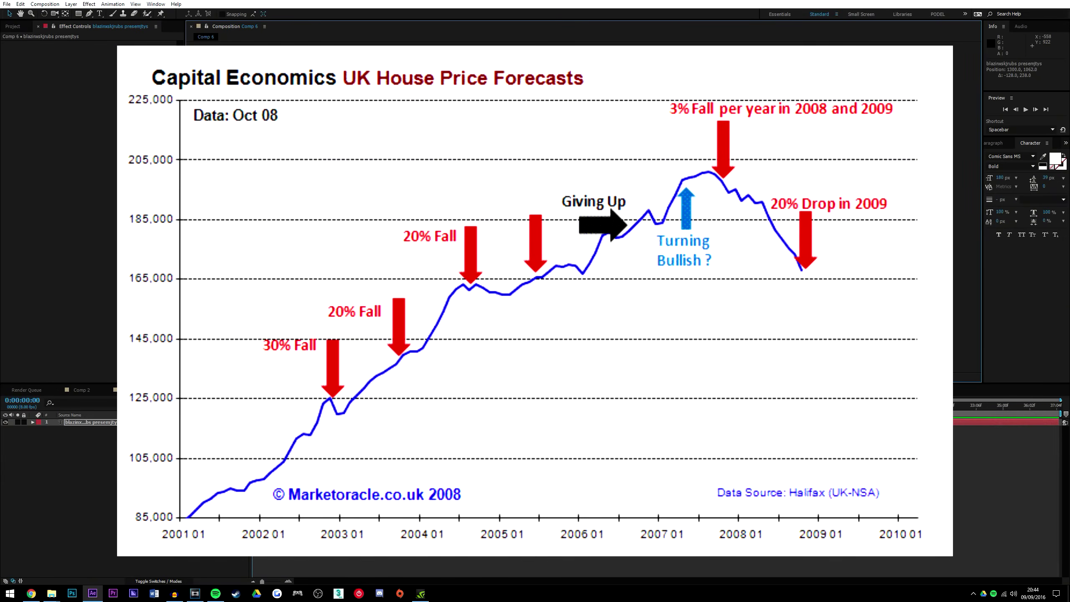
Step: Change the font of the text's first line, "blazinxskjrubs", to Verdana
click(100, 16)
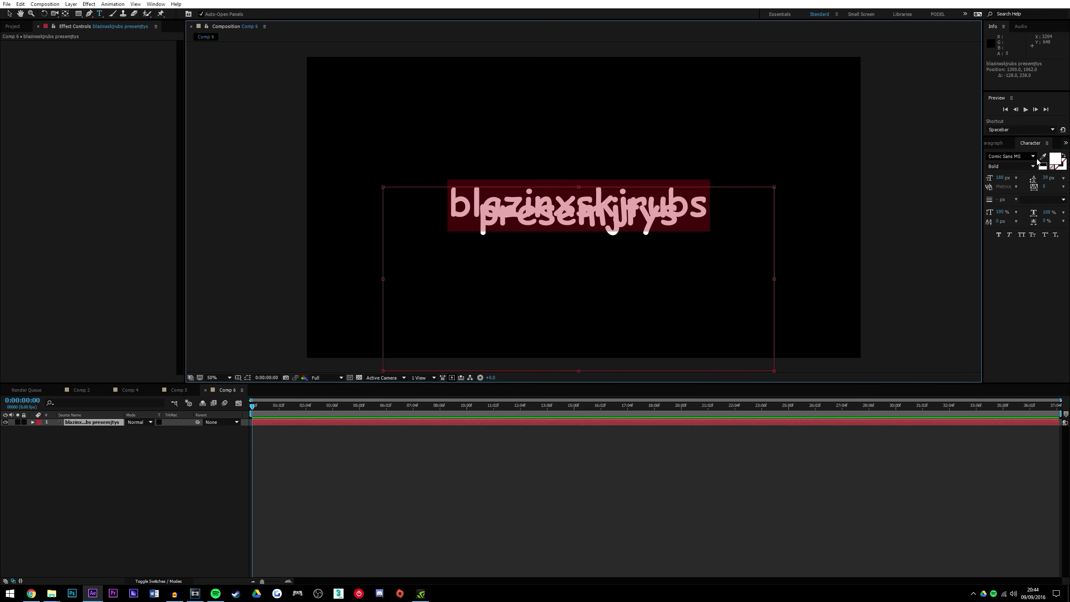
click(1011, 156)
click(1020, 232)
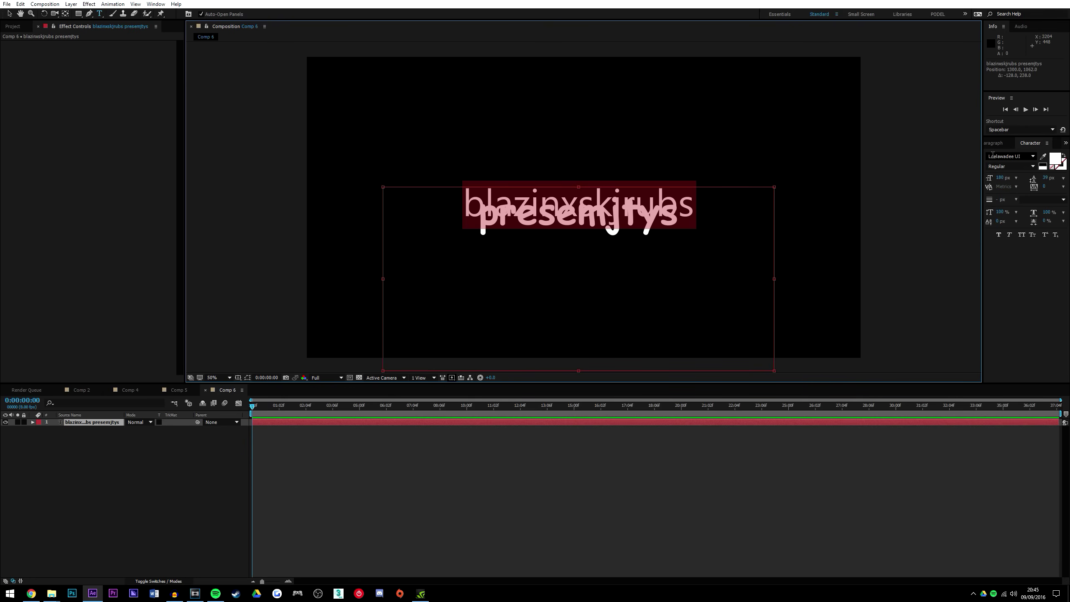
click(1034, 157)
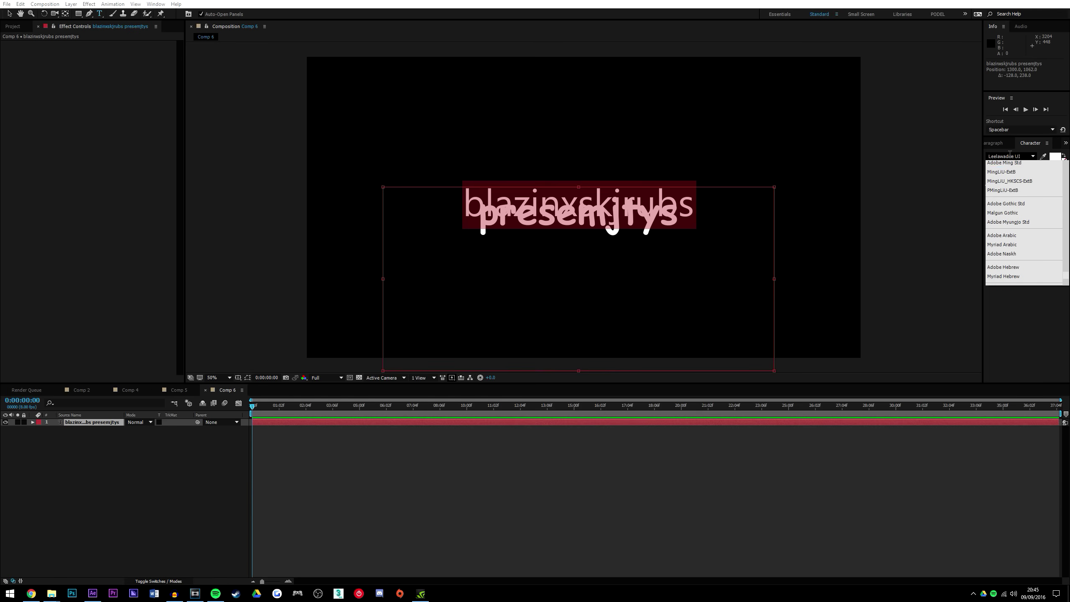
click(1020, 157)
text(Verdana)
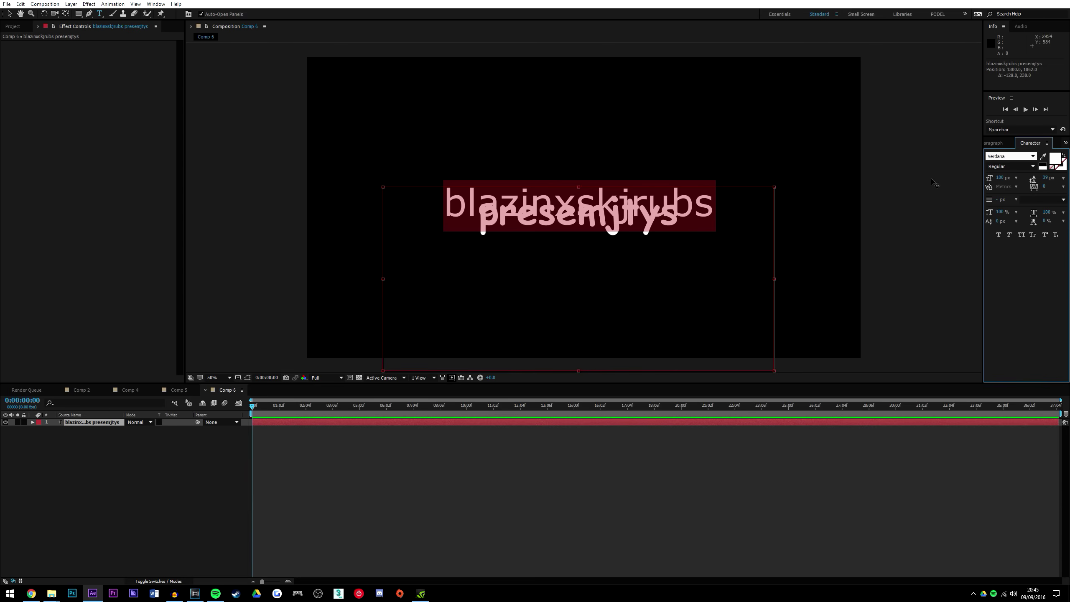
Step: Reposition the text layer slightly up and to the right, to about 1352, 1028
click(732, 212)
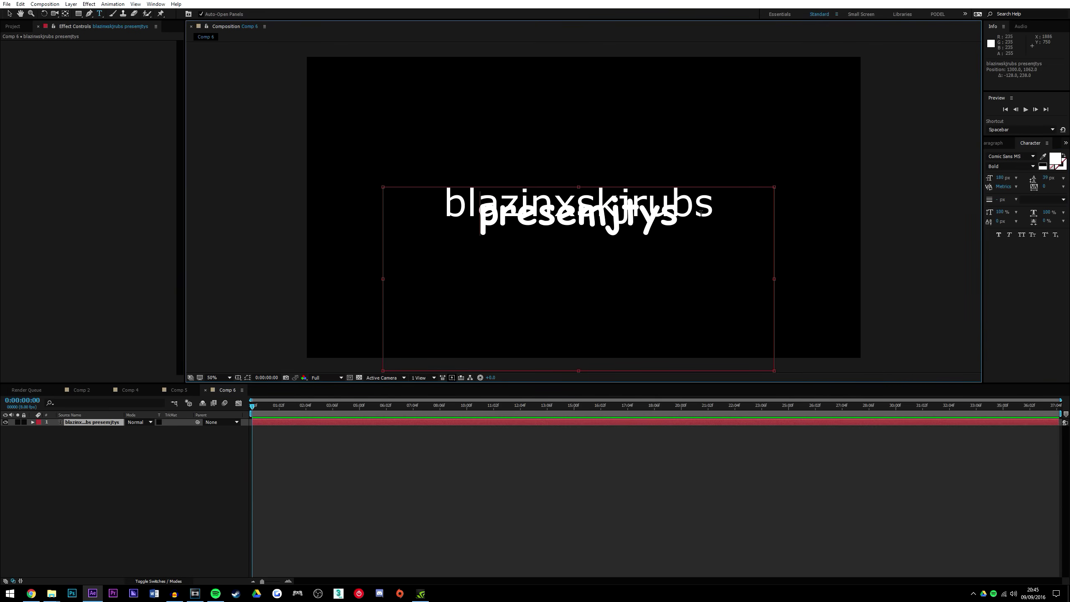
drag(700, 212, 426, 215)
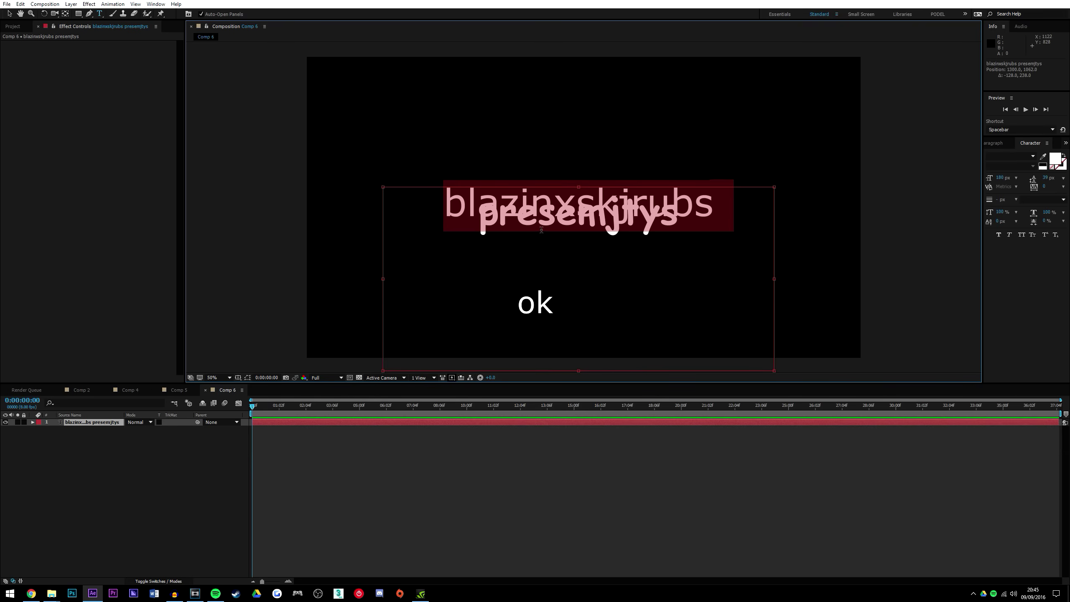
click(590, 221)
mouse_move(743, 212)
mouse_down()
mouse_move(574, 217)
mouse_move(753, 204)
mouse_up()
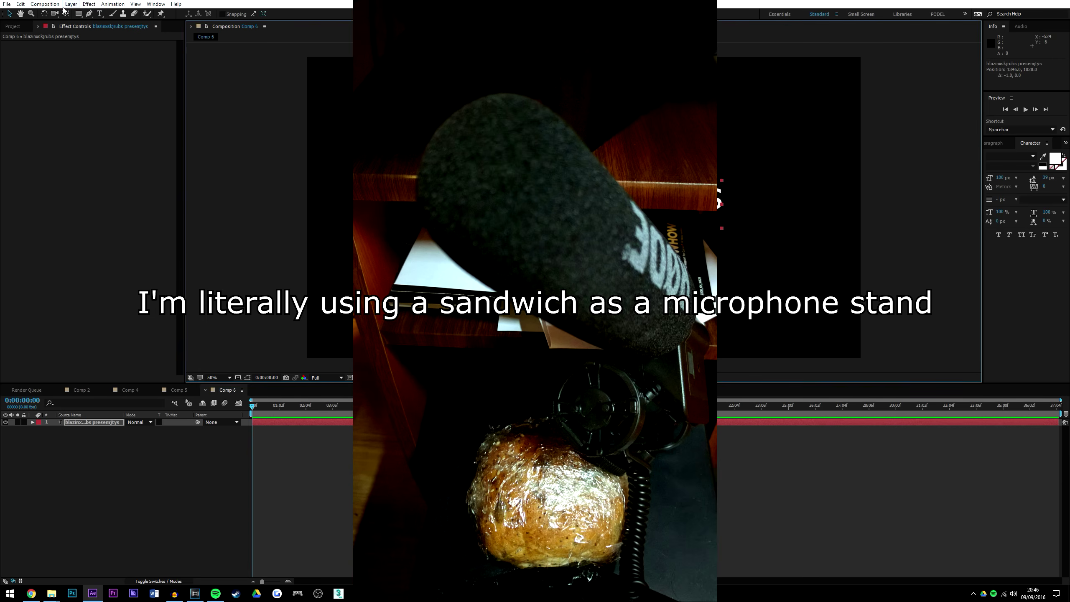
click(113, 4)
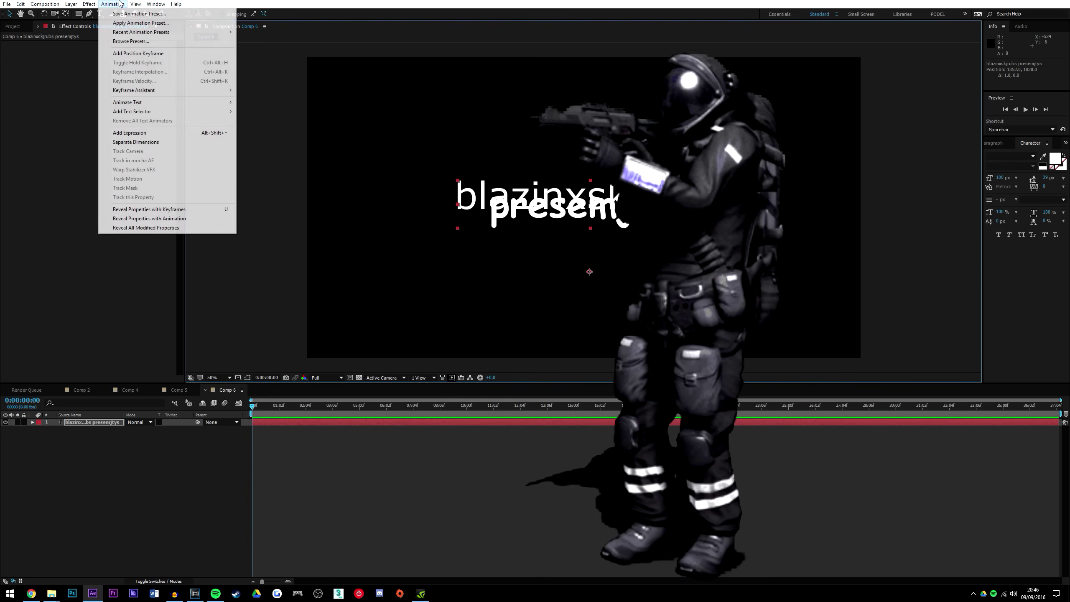
mouse_move(89, 3)
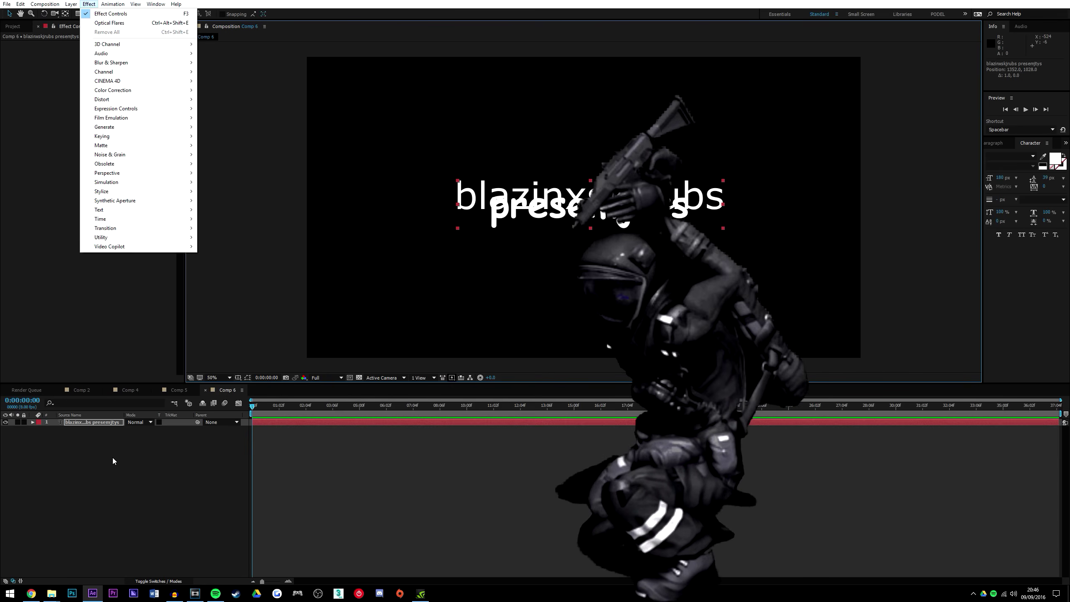
click(98, 459)
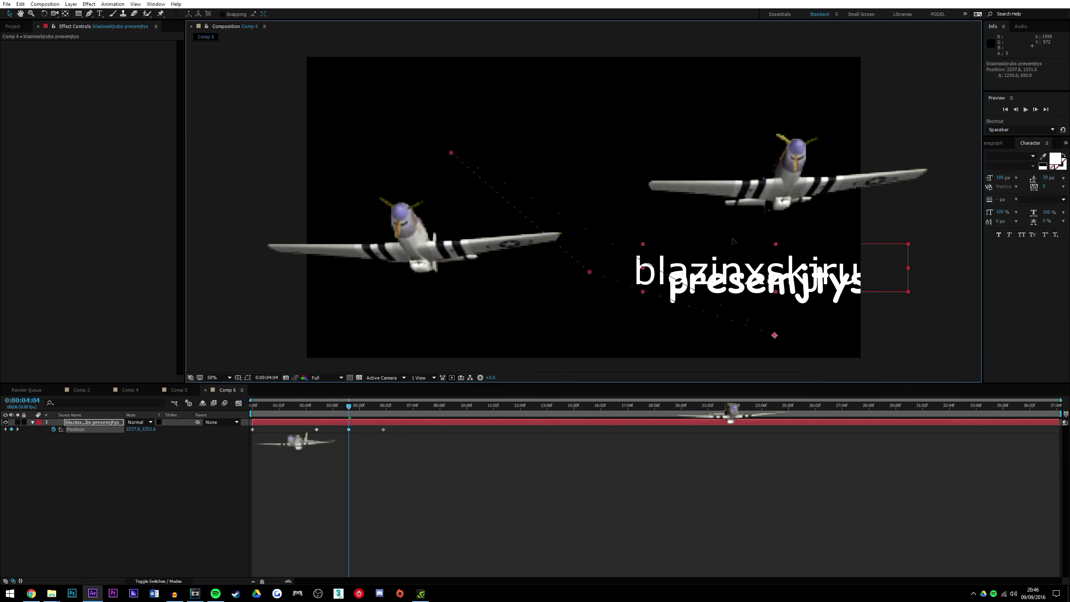
Step: Keyframe the text layer's position at about 2275.8, 1229.6 for 0:00:04:04 and 2301.4, 475.2 for 0:00:01:05
drag(732, 241, 740, 220)
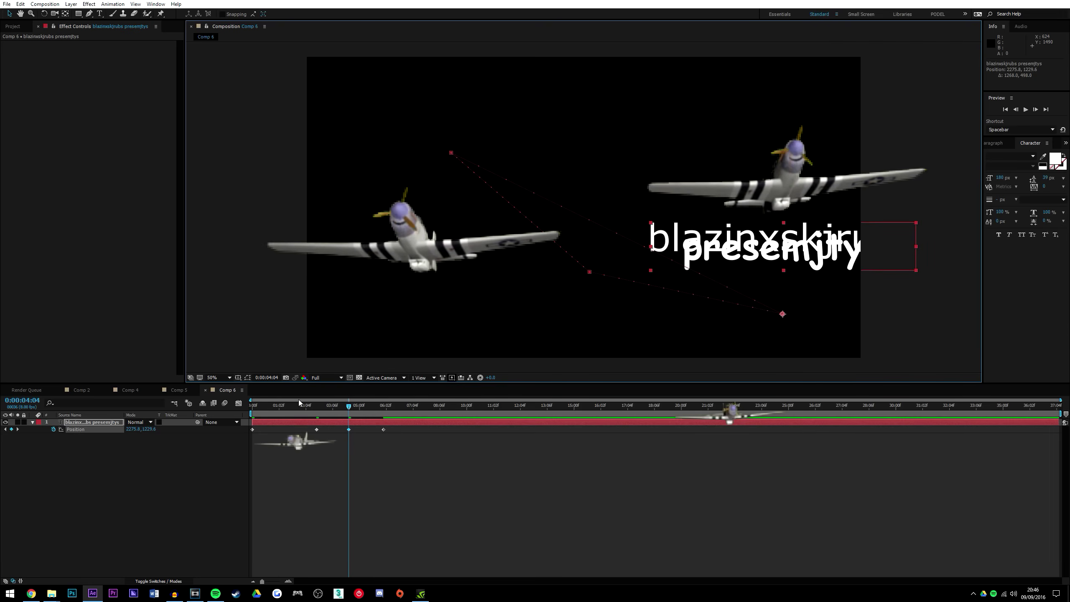
click(287, 404)
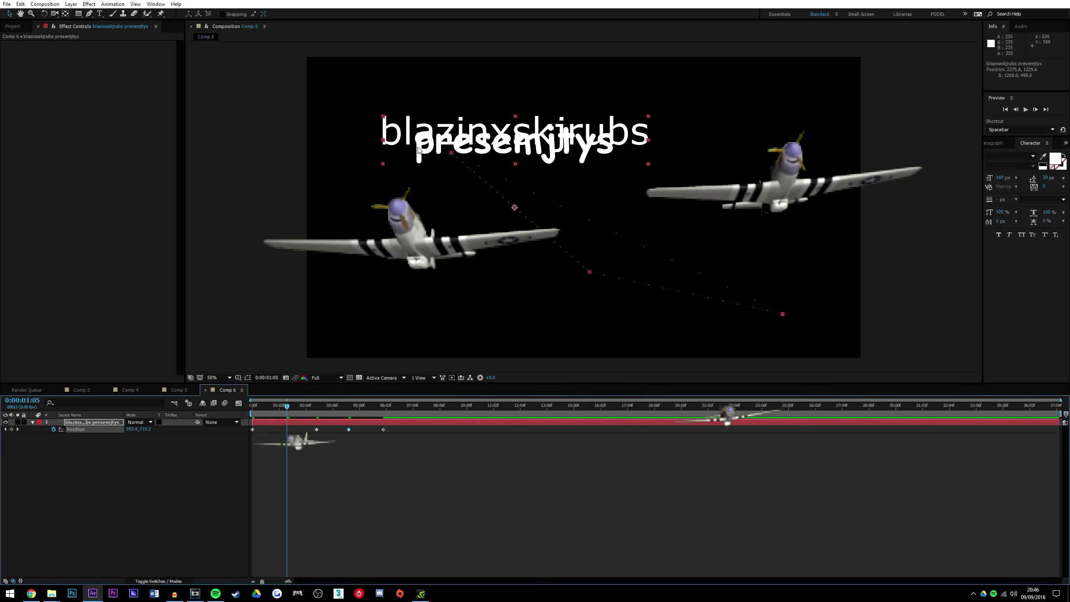
drag(419, 150, 694, 98)
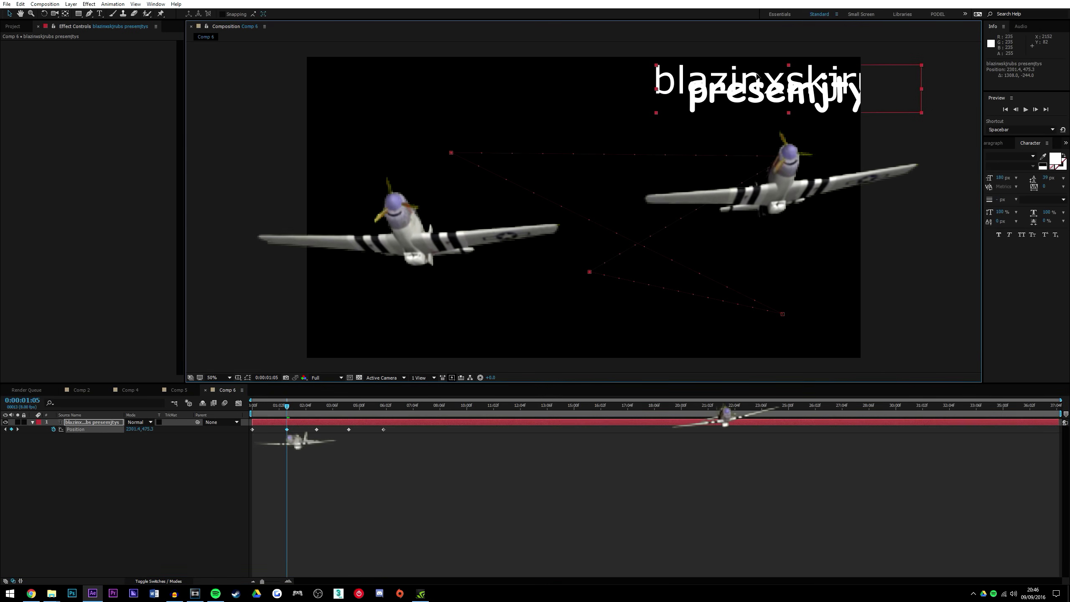
Step: Keyframe the text's position at about 737.2, 1579.4 for 0:00:00:05, and at about 1755.4, 431.0 between the last two keyframes
click(265, 404)
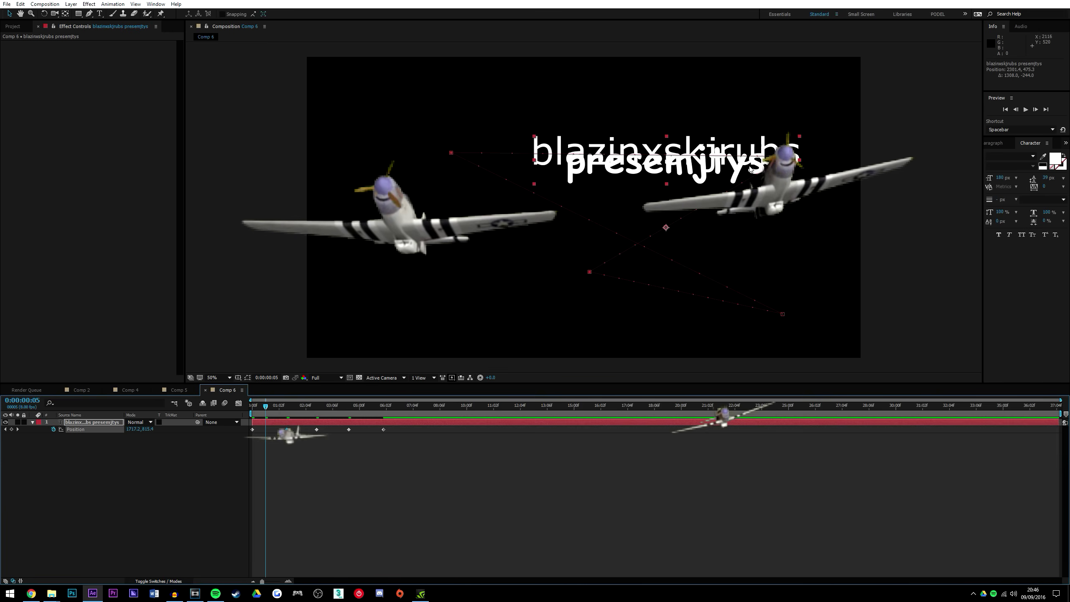
drag(722, 163, 523, 309)
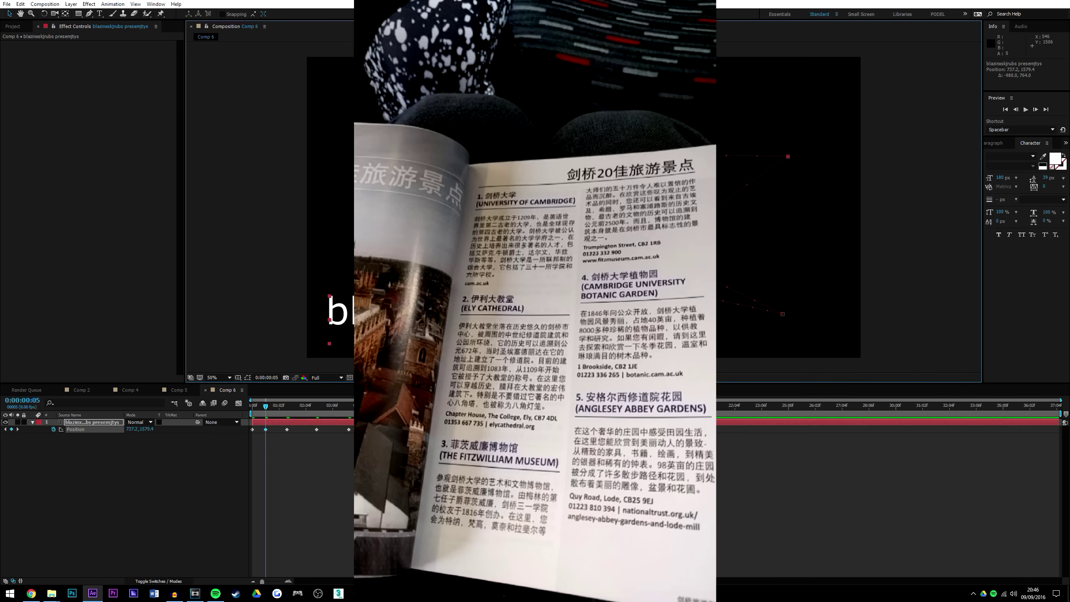
click(368, 405)
drag(579, 248, 573, 102)
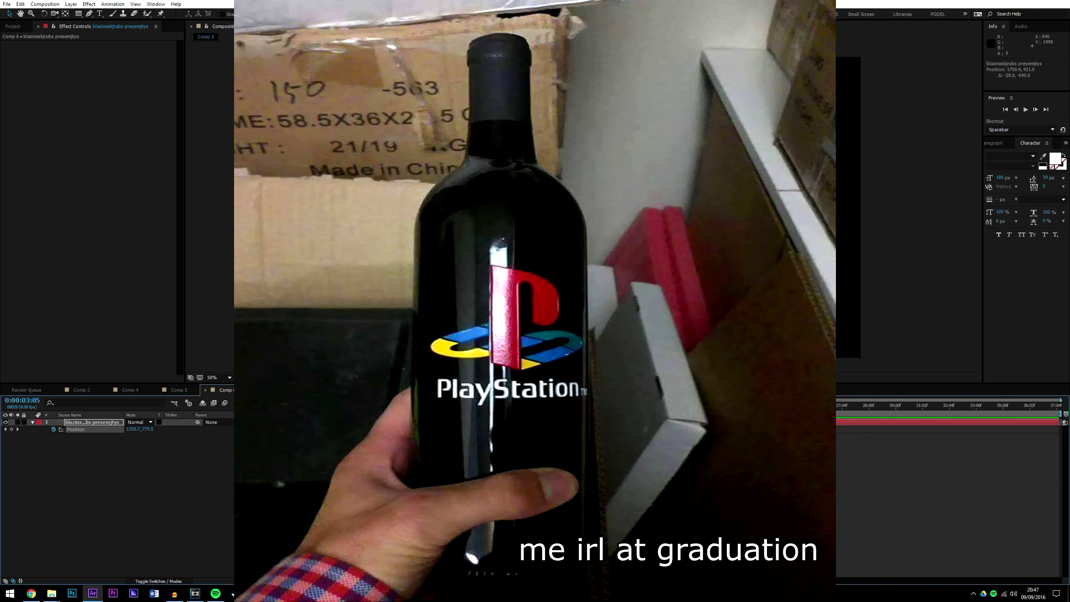
Step: Keyframe the text's position at about 730, 506 for 0:00:03:06, and near the frame's lower edge, left of centre, for around 0:00:02
drag(330, 405, 333, 405)
drag(596, 192, 438, 122)
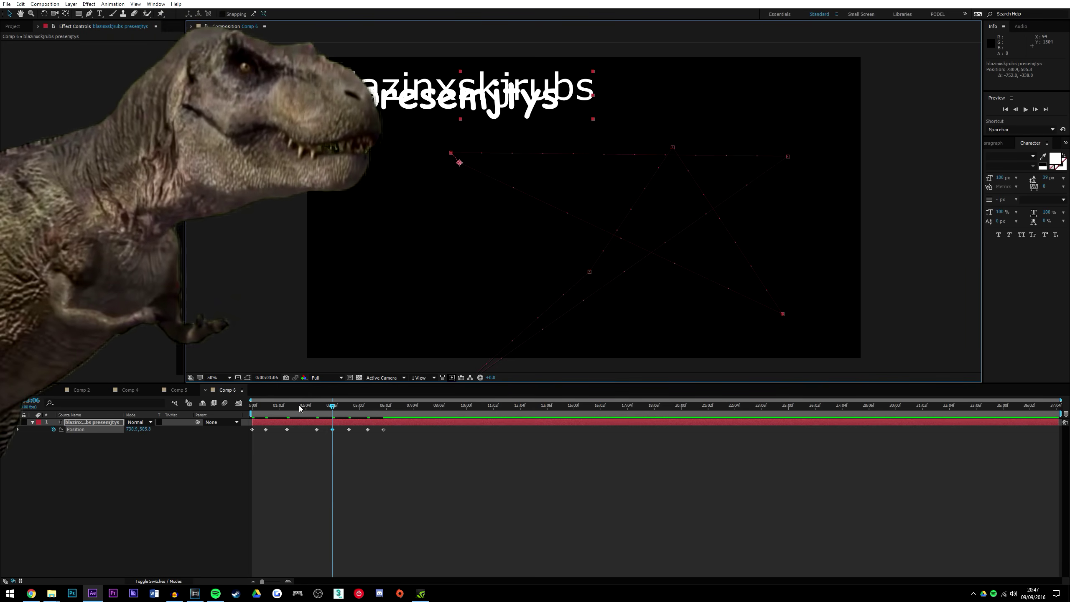
click(302, 405)
drag(613, 85, 474, 294)
Step: Keyframe the text's position at about 1331, 412 for around 0:00:01, and in the frame's upper-left area after the last existing keyframe
drag(279, 406, 276, 405)
drag(709, 192, 671, 64)
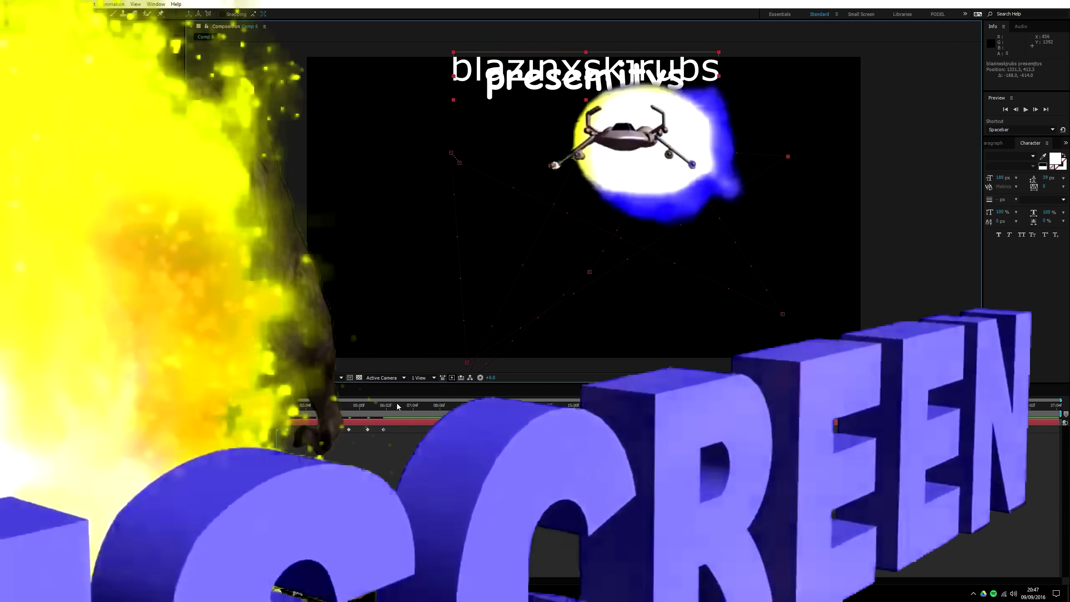
drag(276, 405, 251, 405)
drag(607, 206, 507, 90)
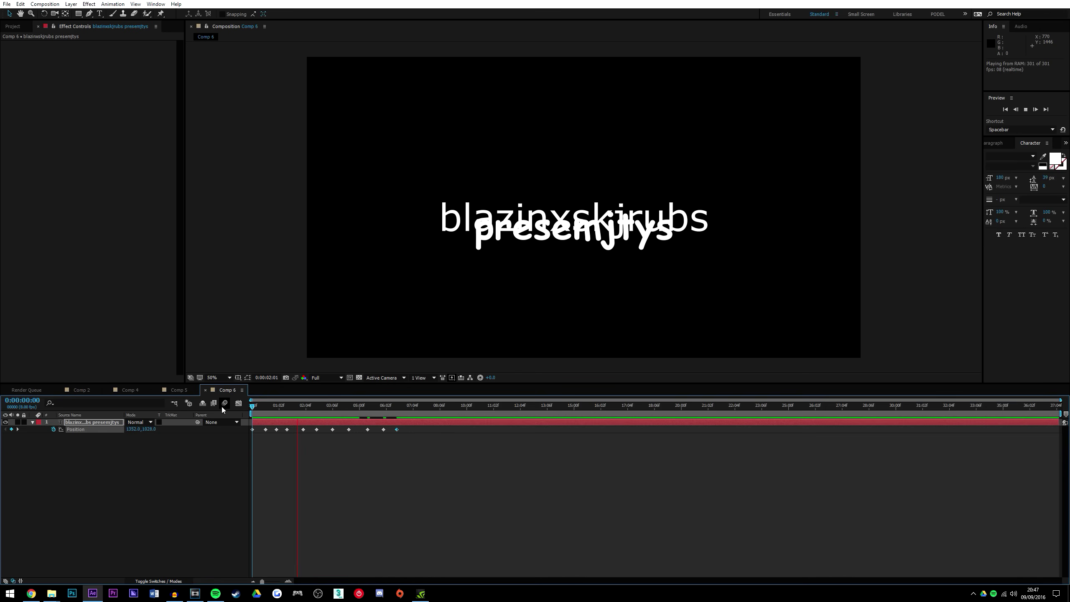
Step: Preview the text's position animation from the start of the composition
click(356, 406)
drag(352, 408, 240, 411)
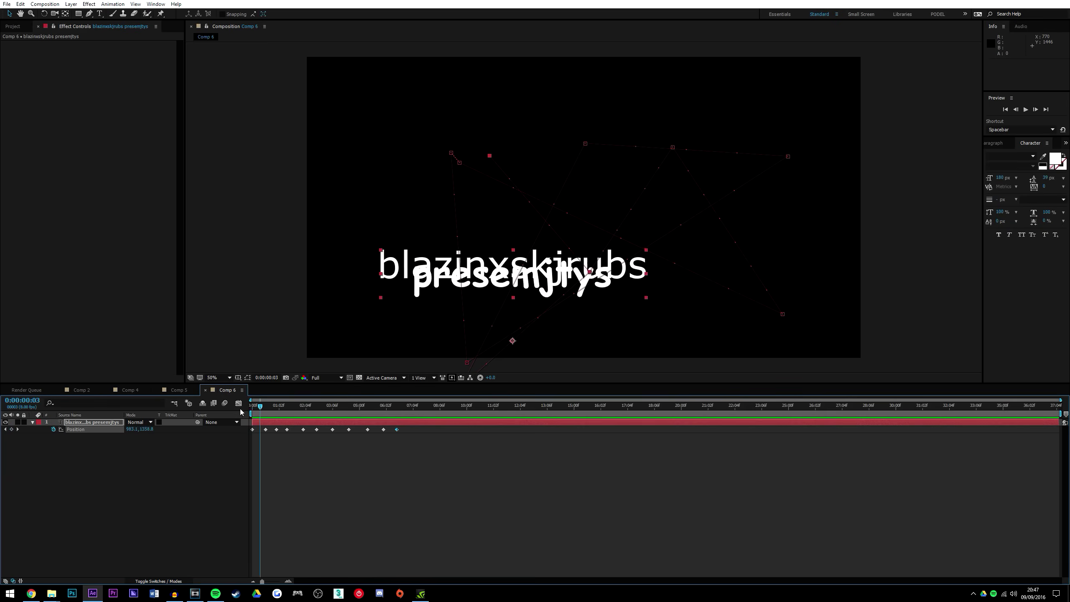
click(240, 314)
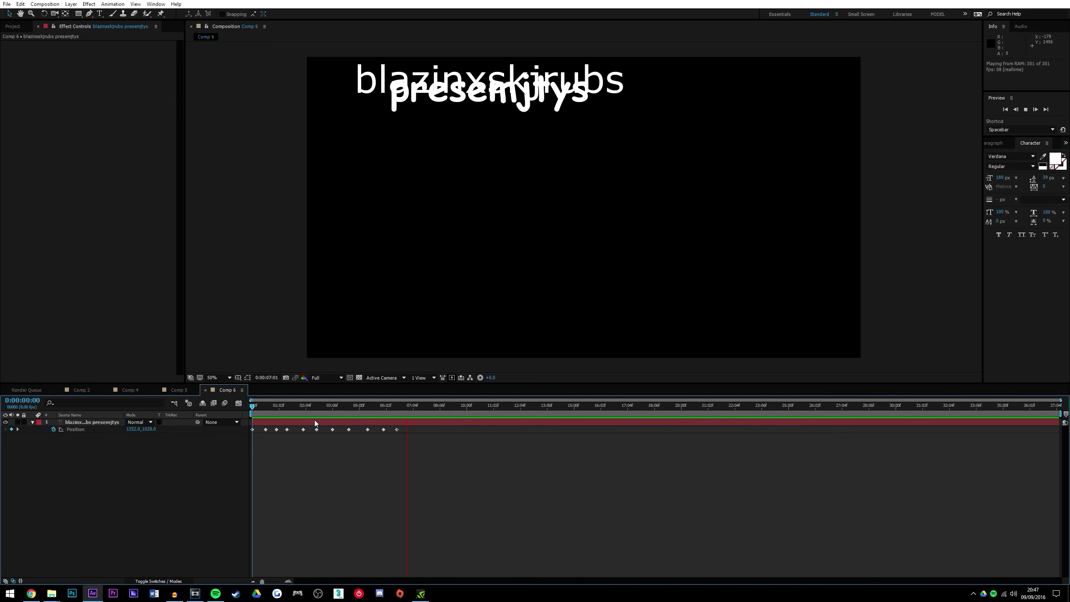
key(space)
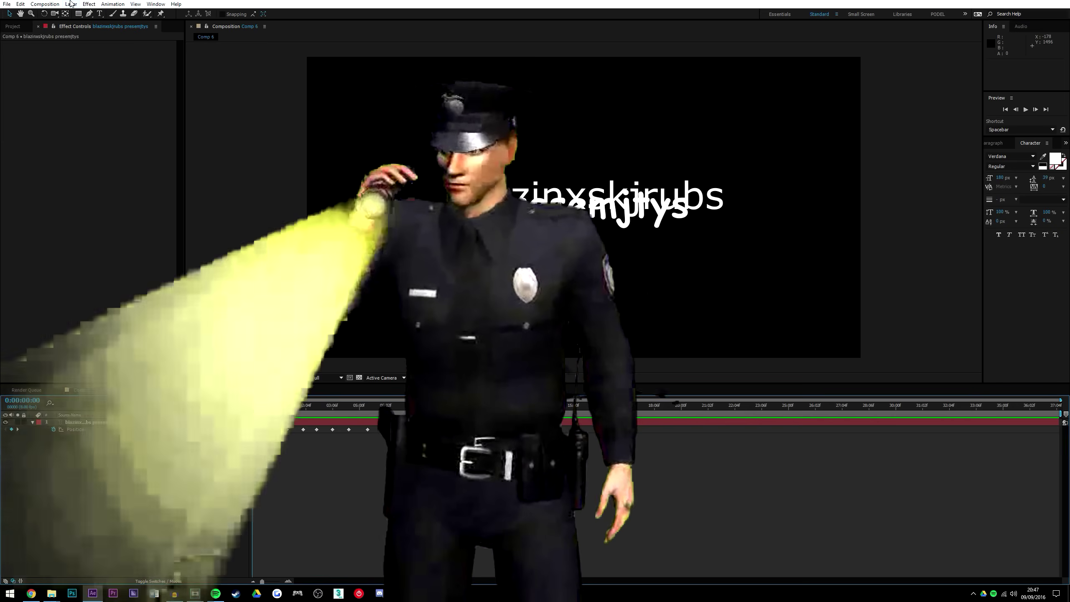
Step: Add a black solid layer above the text layer
click(70, 4)
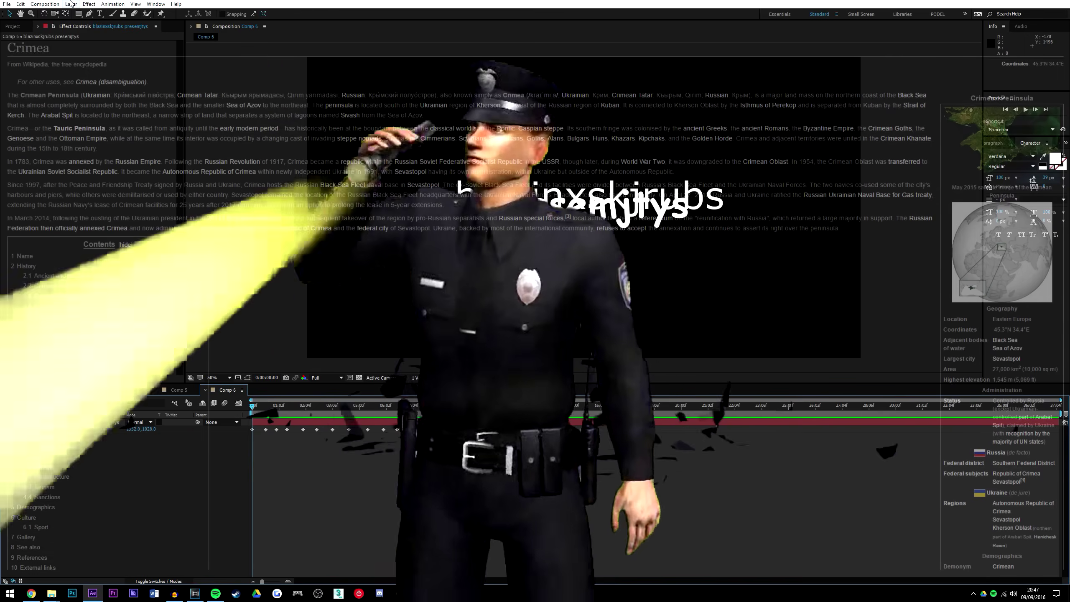
mouse_move(148, 14)
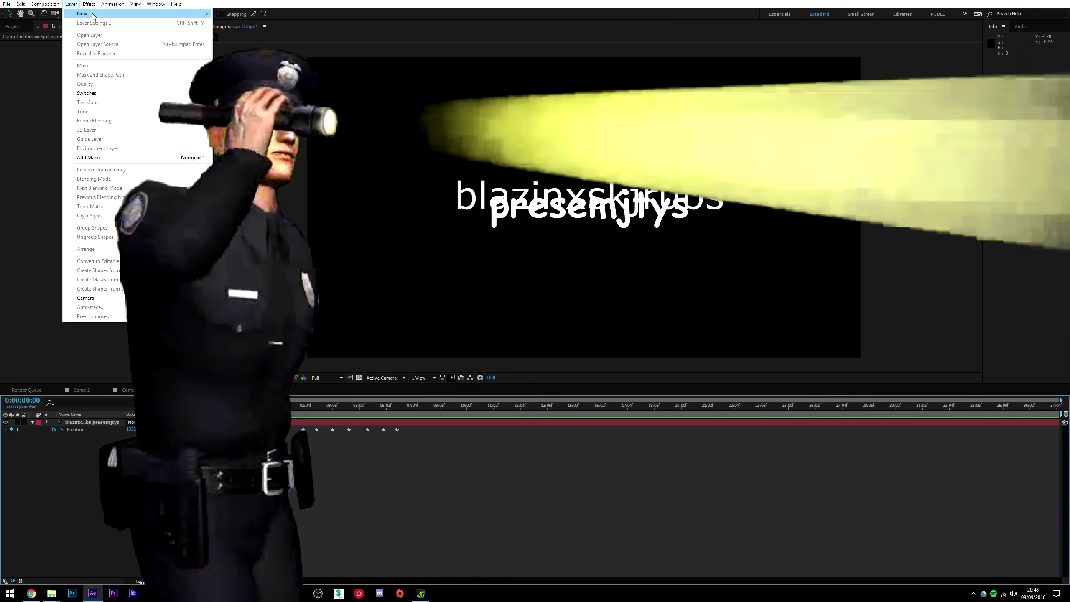
mouse_move(93, 14)
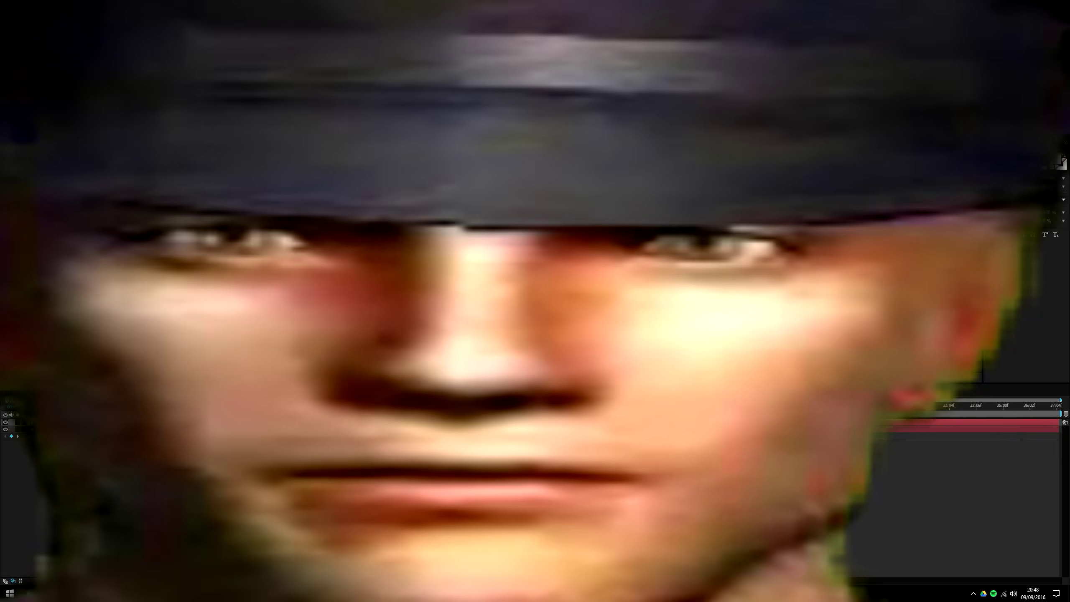
Step: Apply Optical Flares to the black solid, blended in Screen mode, with the flare placed at about 837, 542 above the title's first letters
click(88, 4)
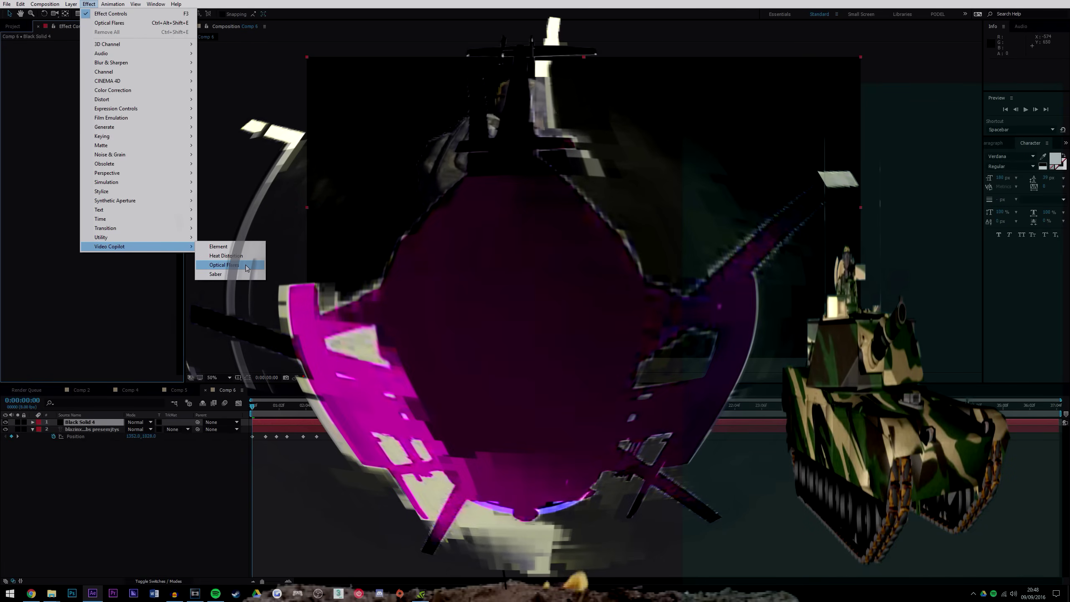
click(247, 268)
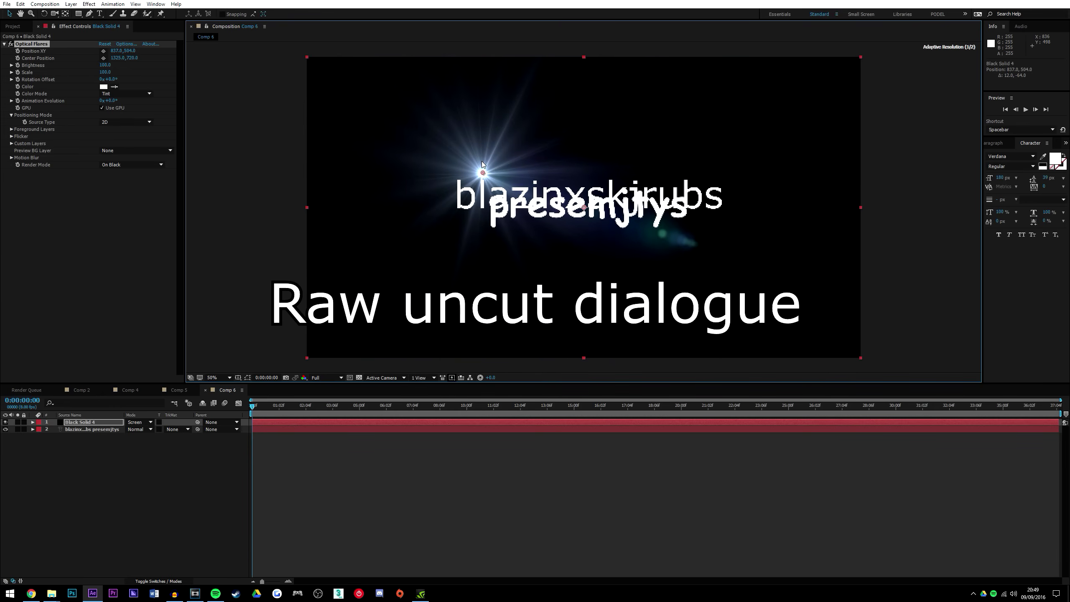
drag(482, 165, 479, 161)
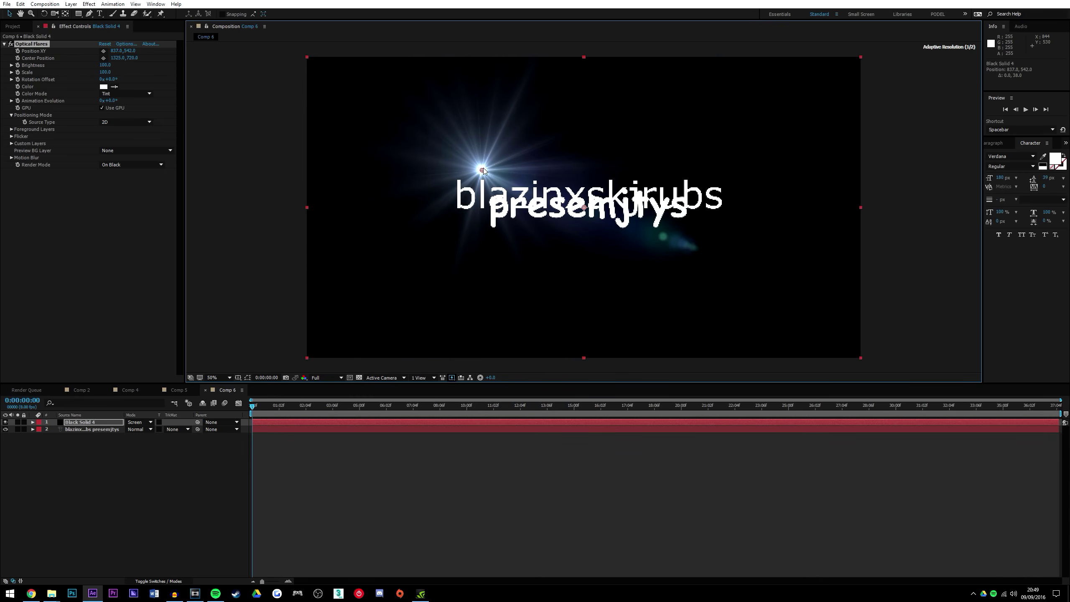
Step: Apply the CC Toner color correction to the black solid and set its Tones to Duotone, after trying Solid
click(91, 4)
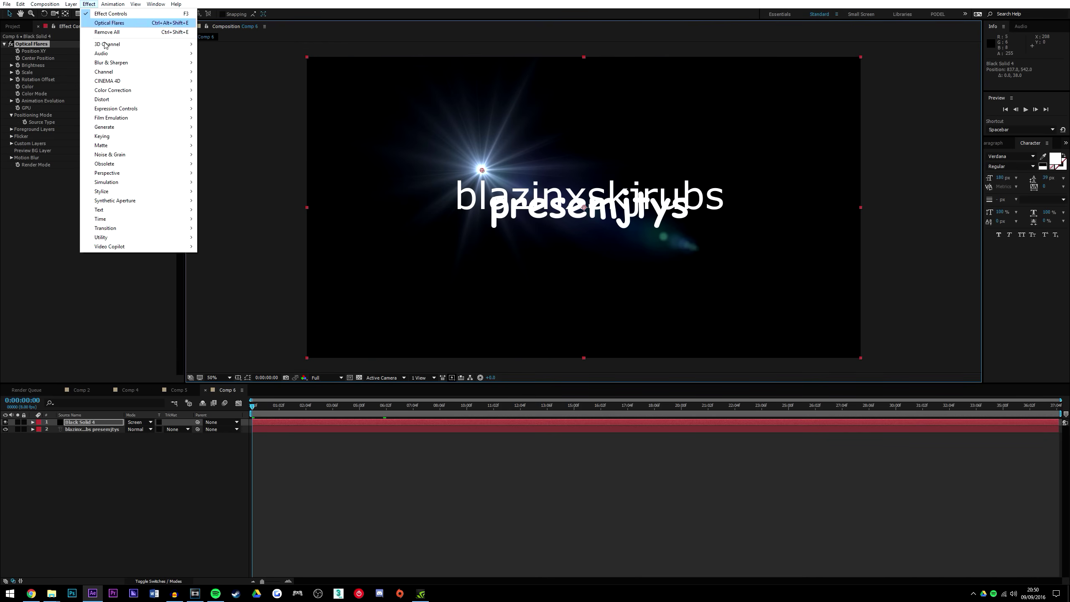
mouse_move(178, 63)
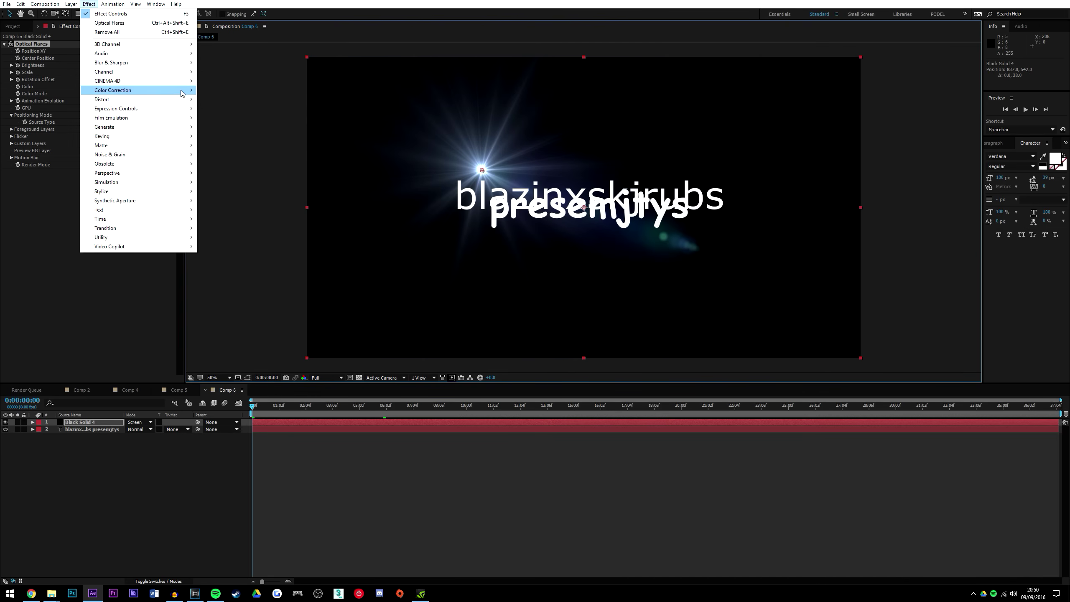
mouse_move(184, 95)
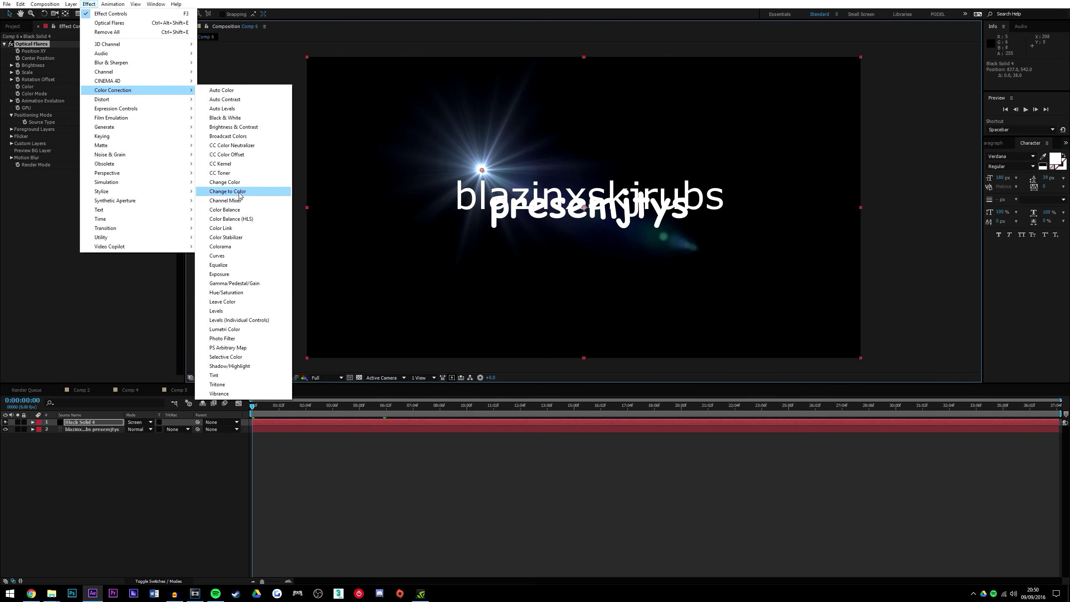
click(224, 174)
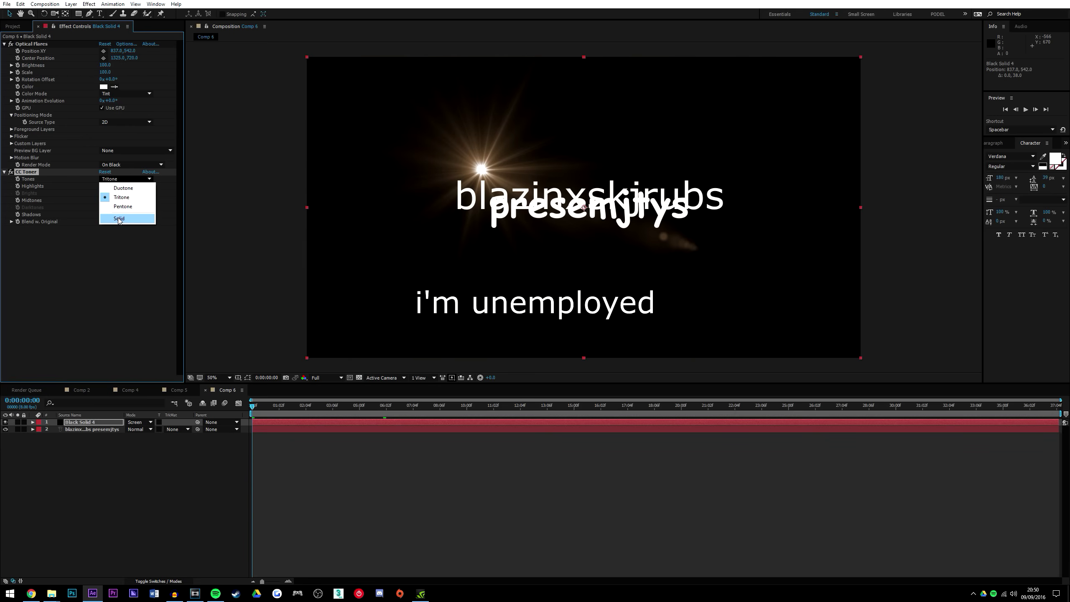
click(119, 218)
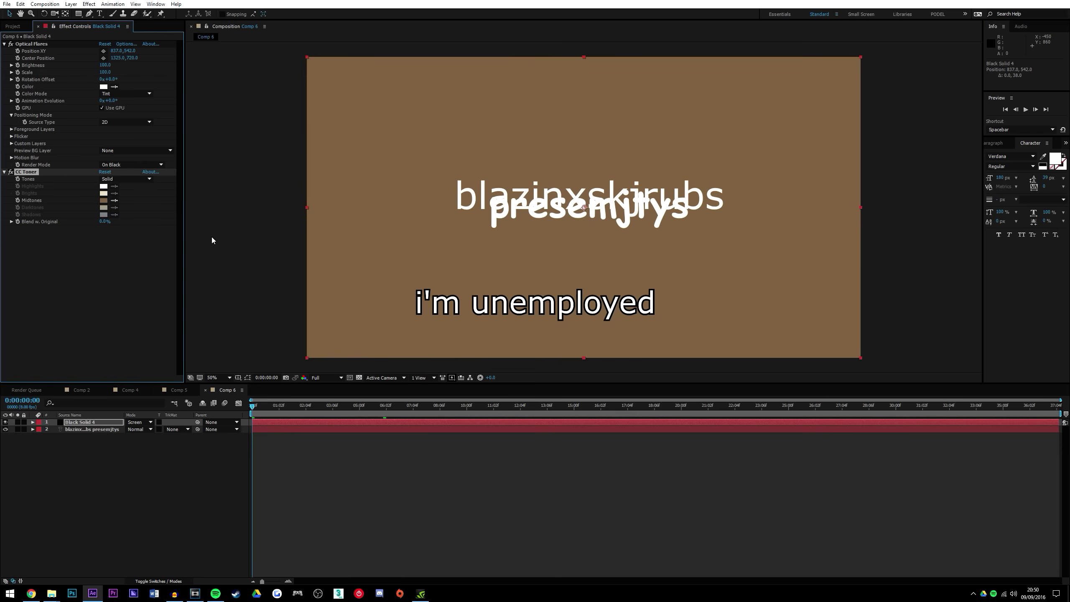
click(125, 191)
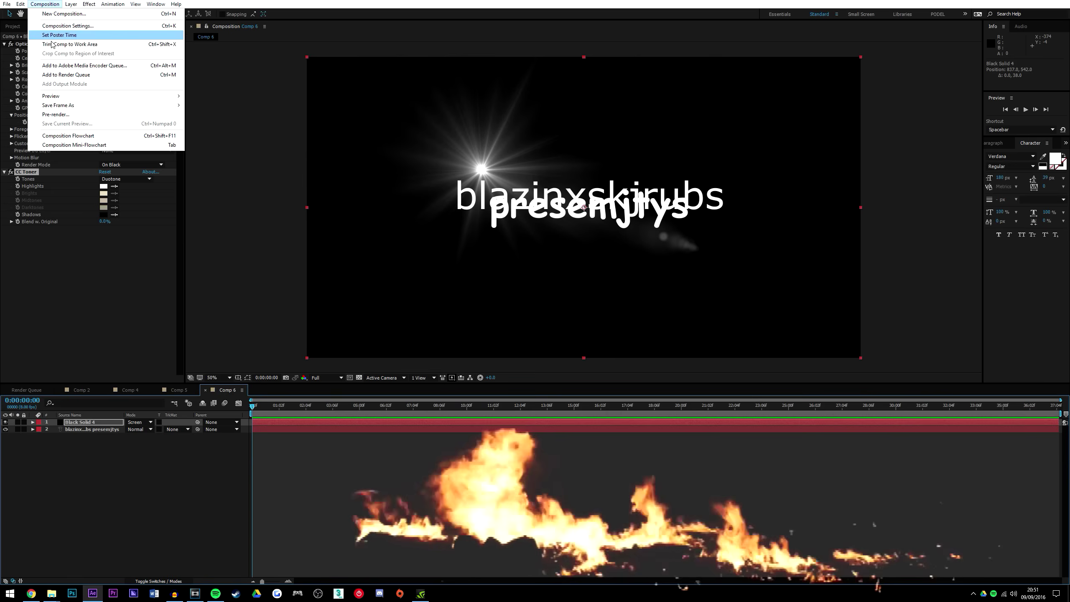
click(84, 323)
click(12, 26)
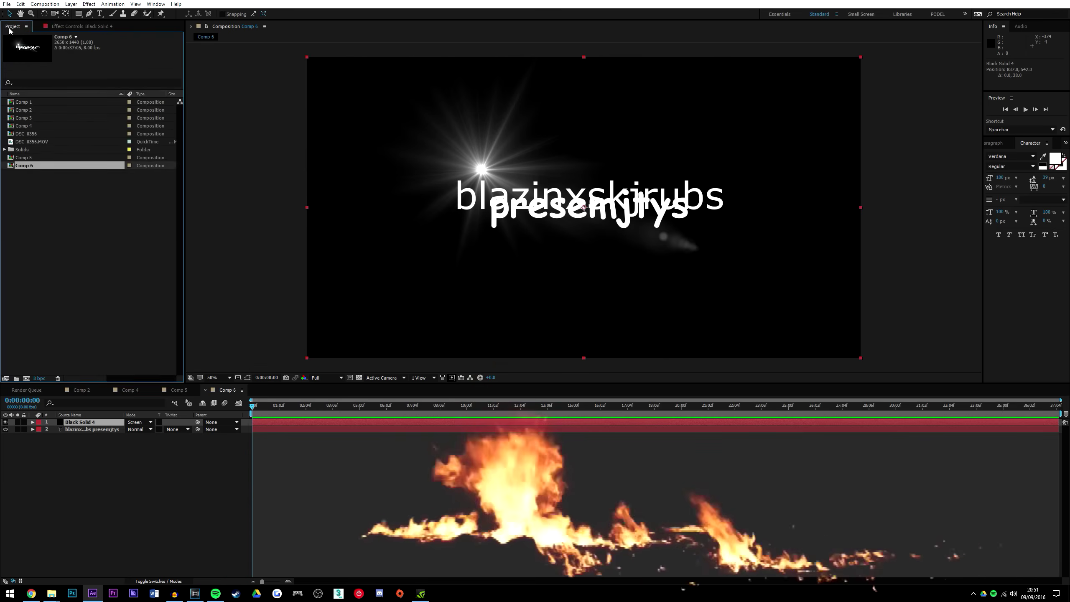
click(90, 4)
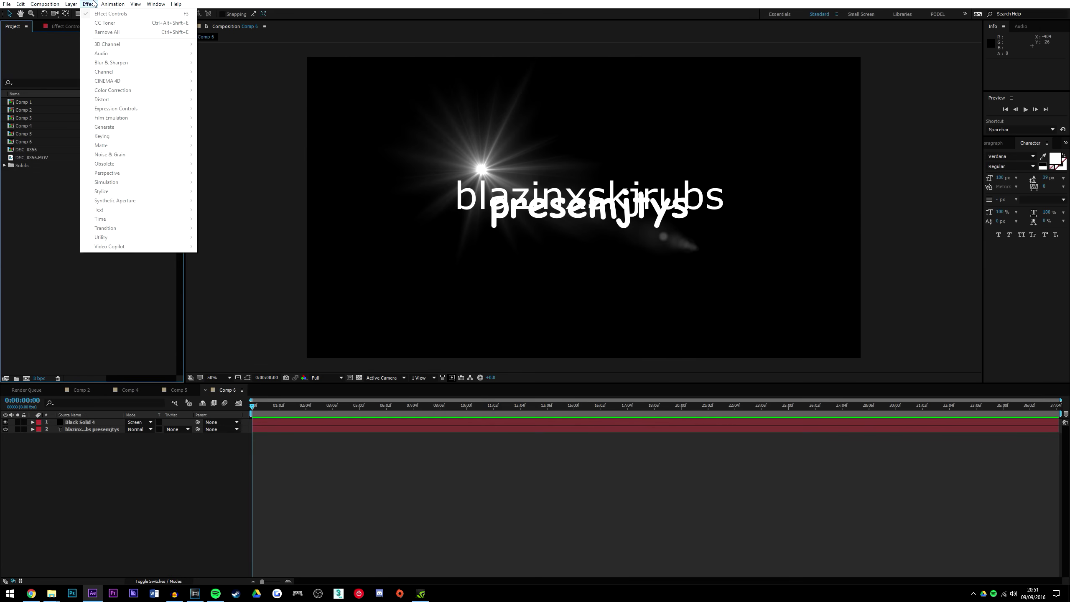
click(93, 3)
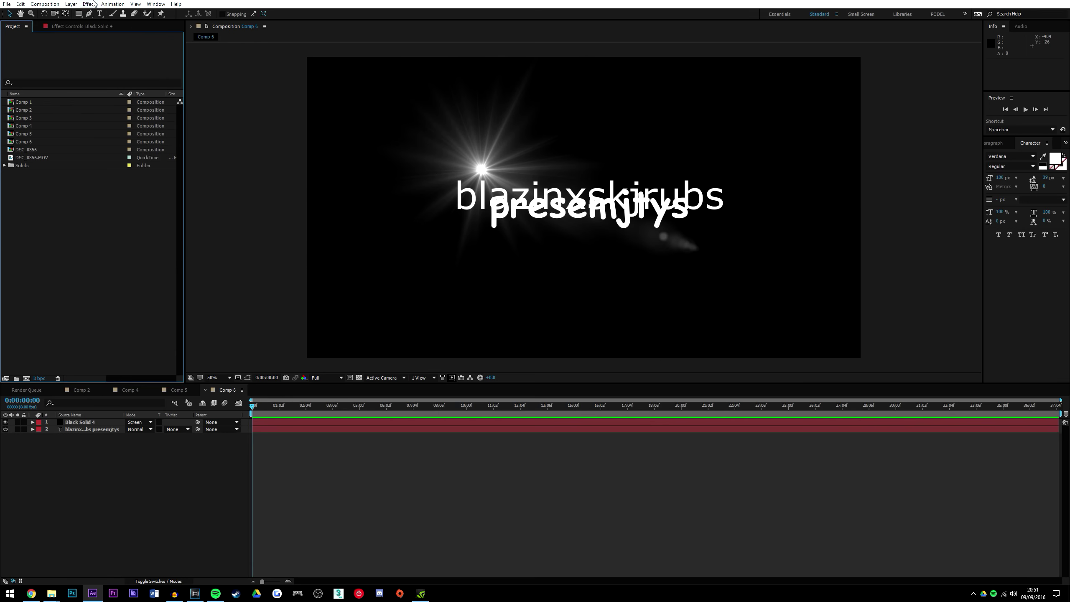
click(93, 4)
mouse_move(78, 4)
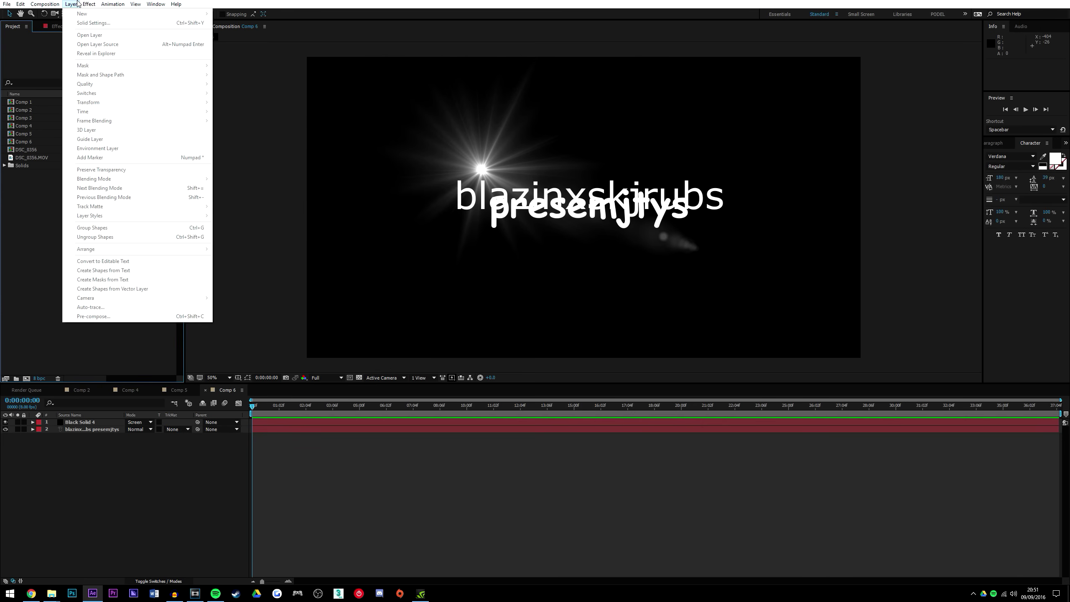